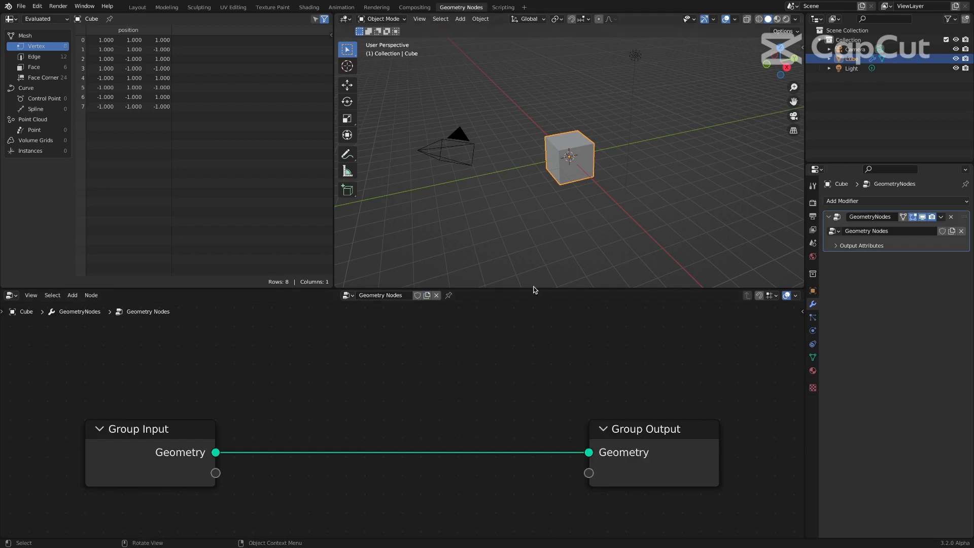
# Enlarge the node editor and insert a Cone mesh primitive node on the link into Group Output.
pyautogui.moveTo(533, 288); pyautogui.dragTo(534, 219)
pyautogui.scroll(-2, 516, 343)
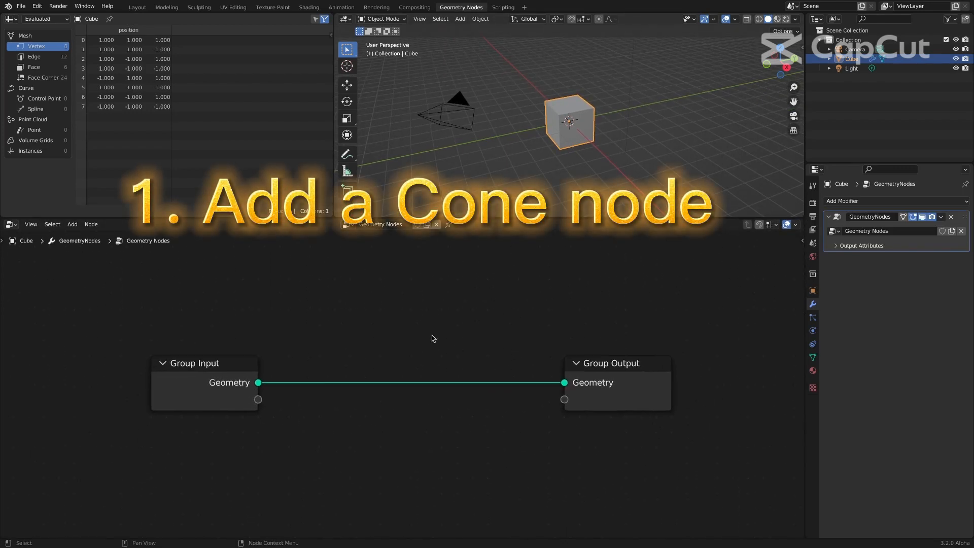
pyautogui.hotkey('shift', 'a')
pyautogui.moveTo(409, 375)
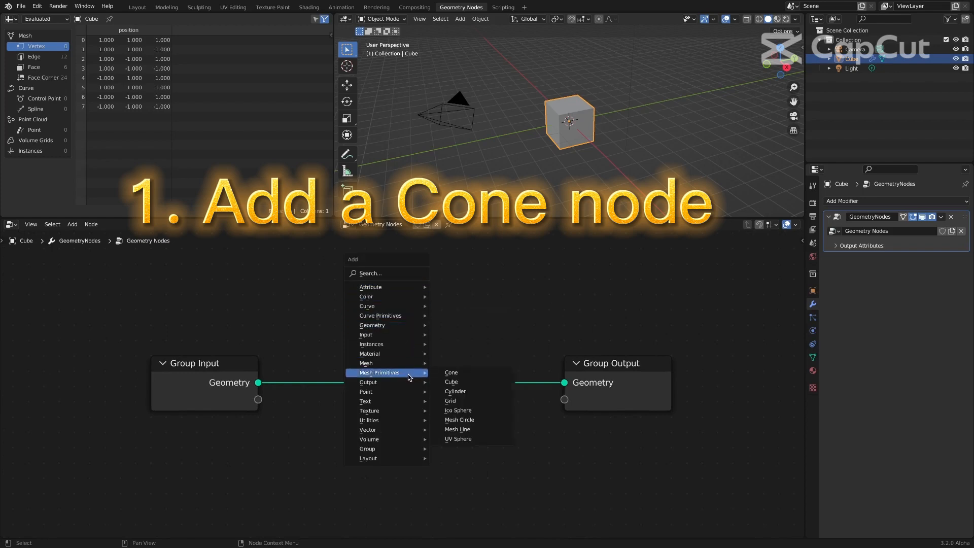
pyautogui.click(477, 375)
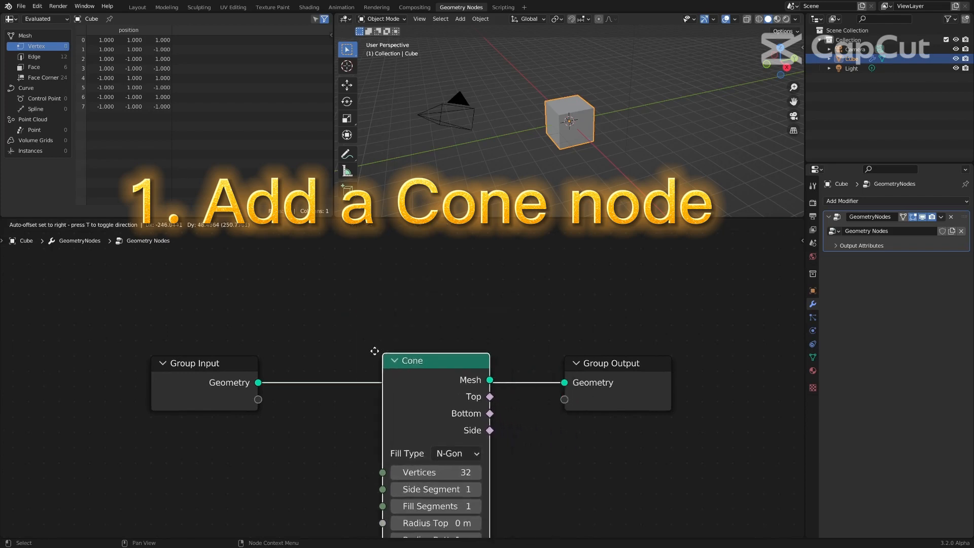
pyautogui.click(459, 357)
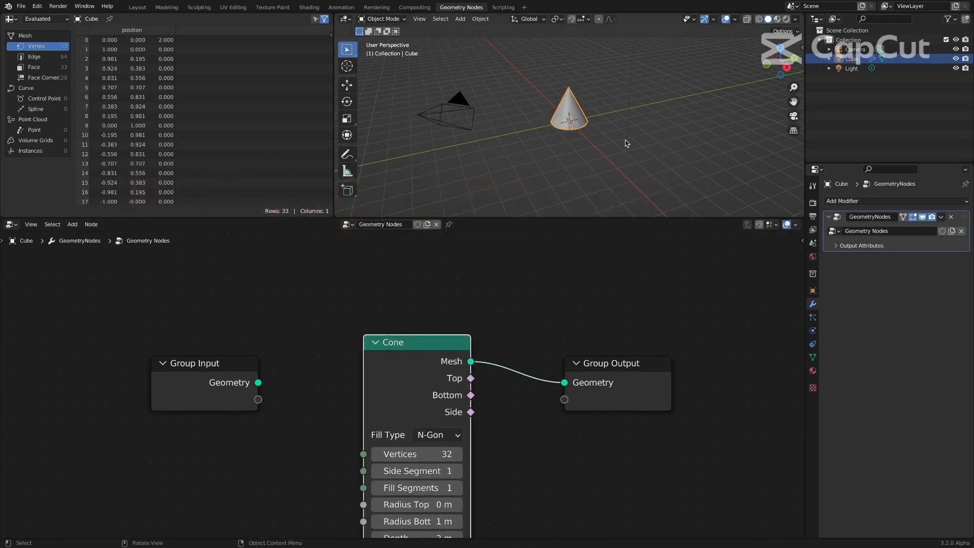
# Add a UV Sphere object to the scene and move it above the cone.
pyautogui.moveTo(627, 144); pyautogui.dragTo(677, 200, button='middle')
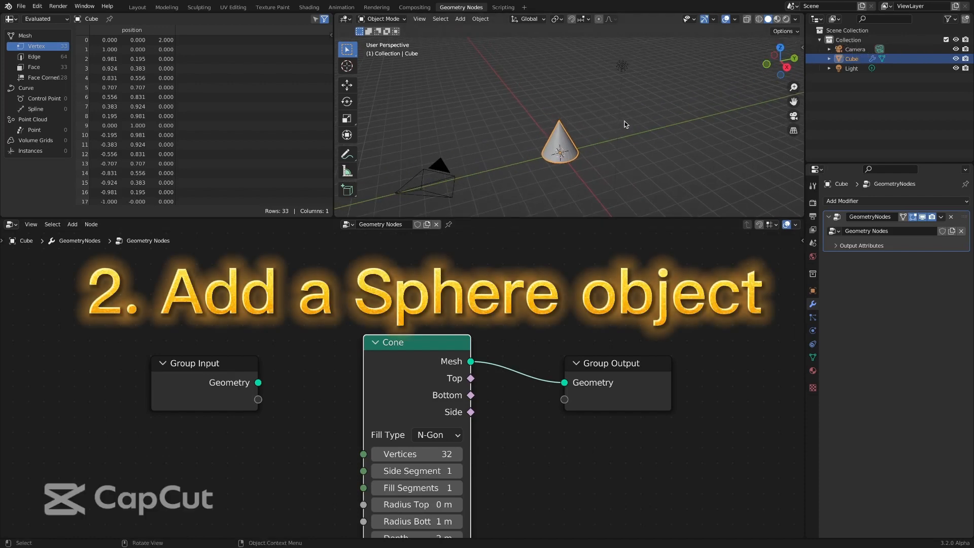
pyautogui.hotkey('shift', 'a')
pyautogui.moveTo(605, 130)
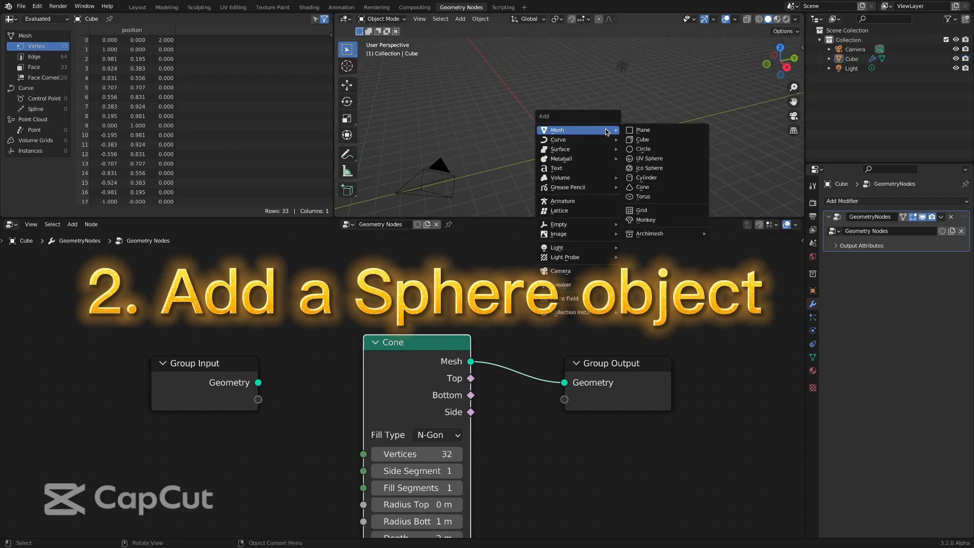
pyautogui.click(648, 159)
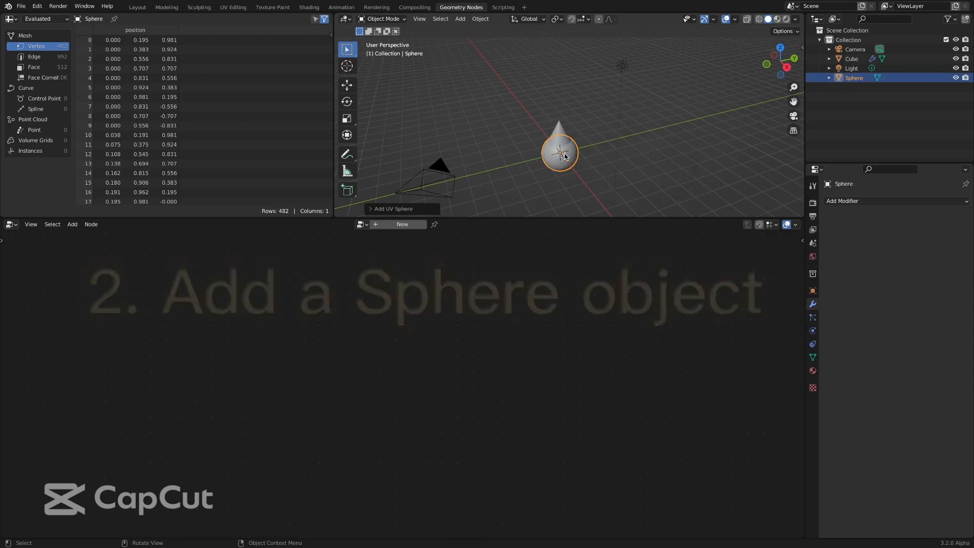
pyautogui.press('g')
pyautogui.click(564, 69)
# Insert a Transform node between the Cone's Mesh output and Group Output in the cone object's node tree.
pyautogui.click(559, 146)
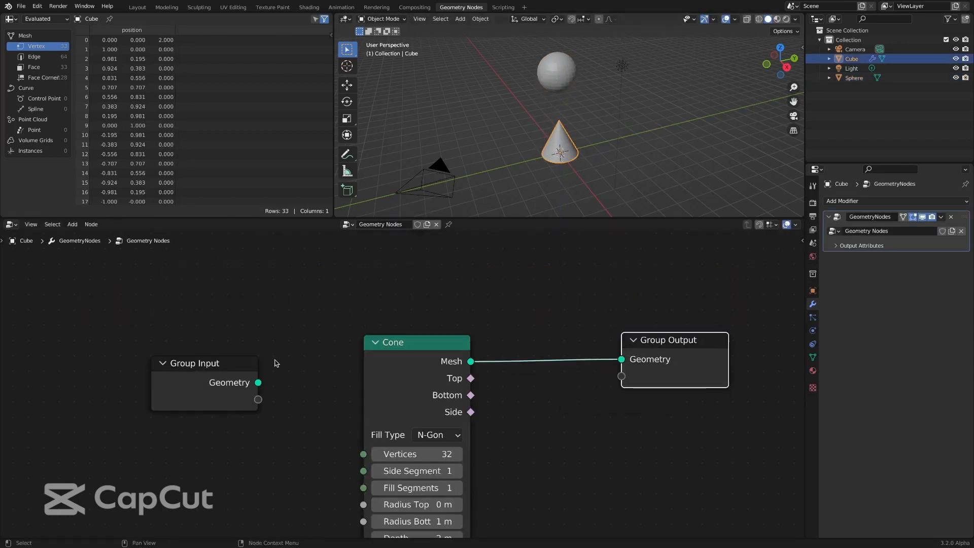
pyautogui.hotkey('shift', 'a')
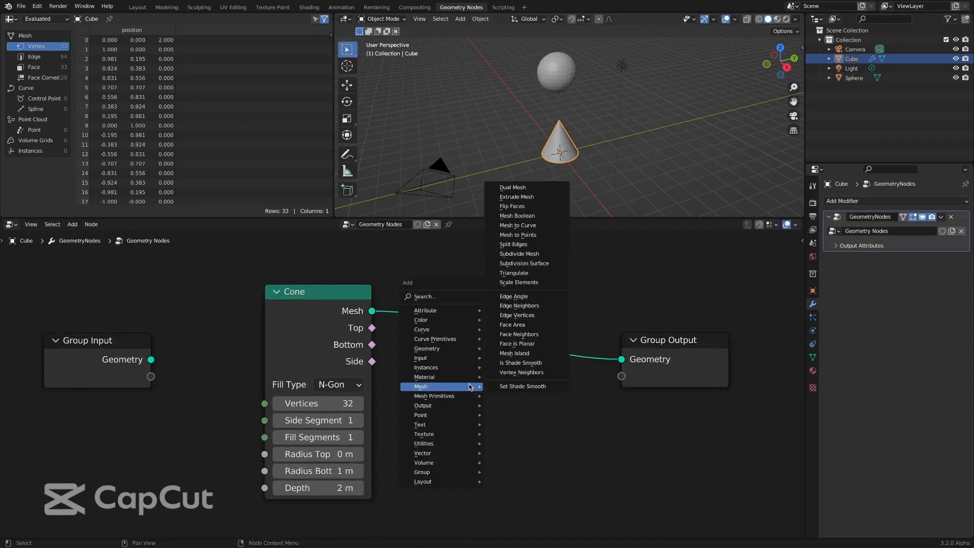
pyautogui.moveTo(446, 349)
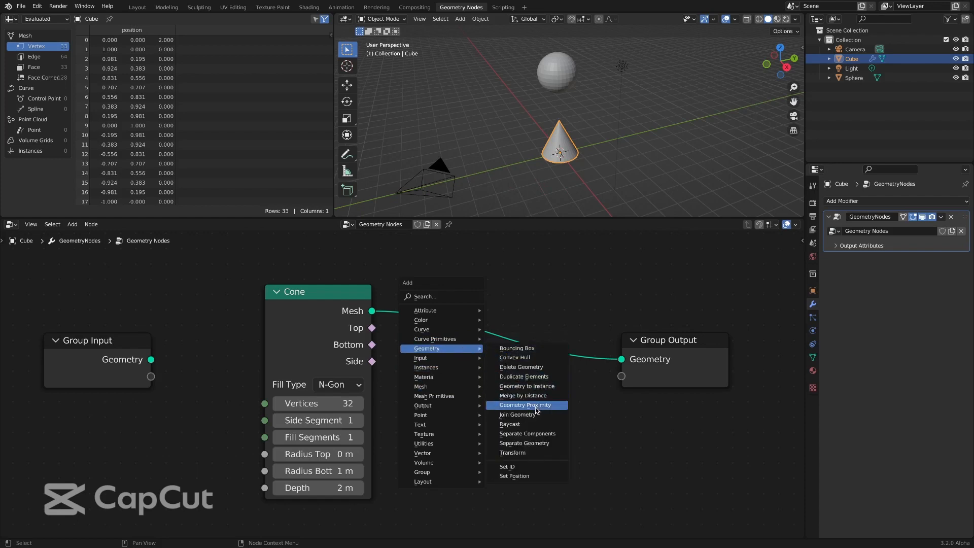
pyautogui.click(512, 452)
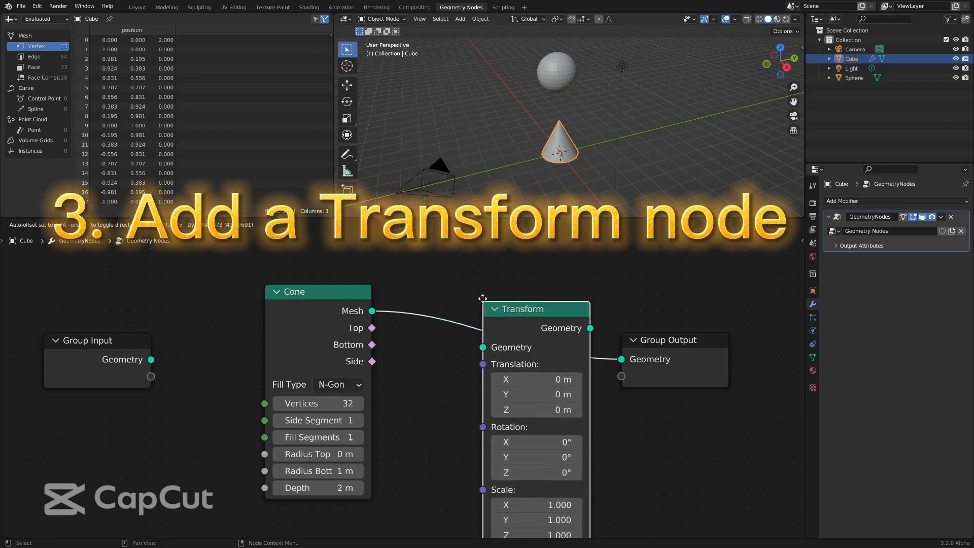
pyautogui.click(524, 297)
# Add an Object Info node referencing the Sphere and arrange the nodes so they do not overlap.
pyautogui.scroll(-1, 620, 450)
pyautogui.moveTo(620, 450); pyautogui.dragTo(638, 434, button='middle')
pyautogui.moveTo(165, 331); pyautogui.dragTo(109, 297)
pyautogui.moveTo(351, 290); pyautogui.dragTo(263, 277)
pyautogui.moveTo(855, 78); pyautogui.dragTo(347, 439)
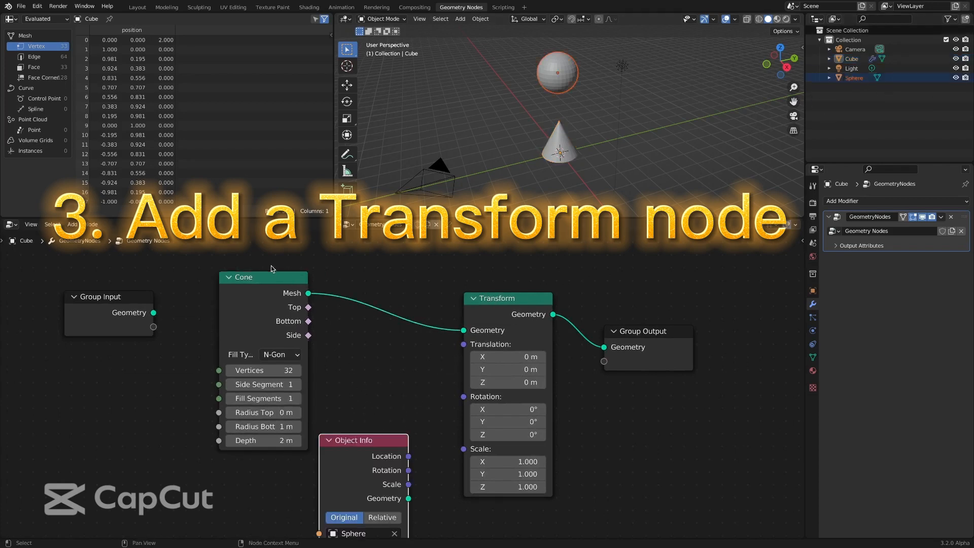
pyautogui.moveTo(271, 269); pyautogui.dragTo(238, 235)
pyautogui.moveTo(365, 440); pyautogui.dragTo(336, 382)
pyautogui.moveTo(521, 308); pyautogui.dragTo(550, 299)
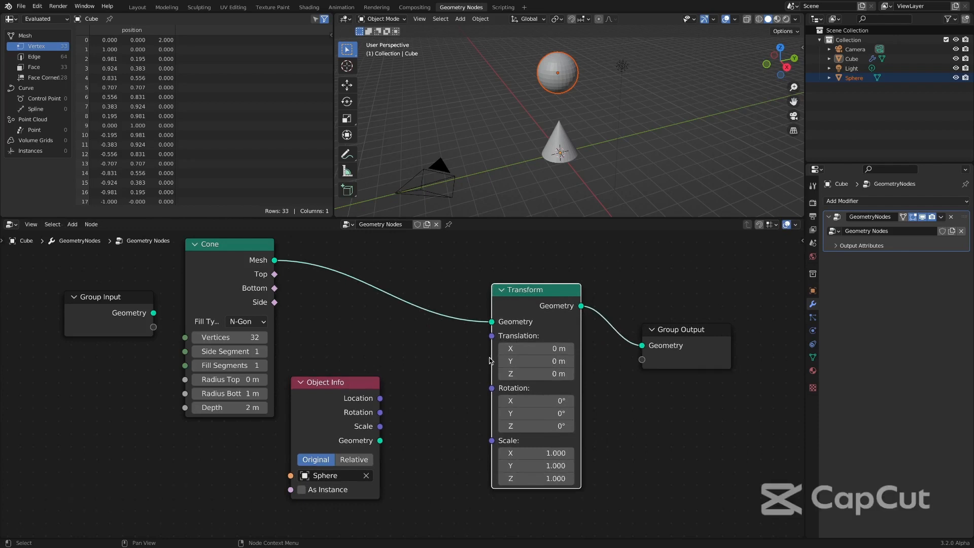
# Connect Object Info's Location to the Transform node's Rotation and test it by moving the sphere.
pyautogui.moveTo(378, 399); pyautogui.dragTo(384, 400)
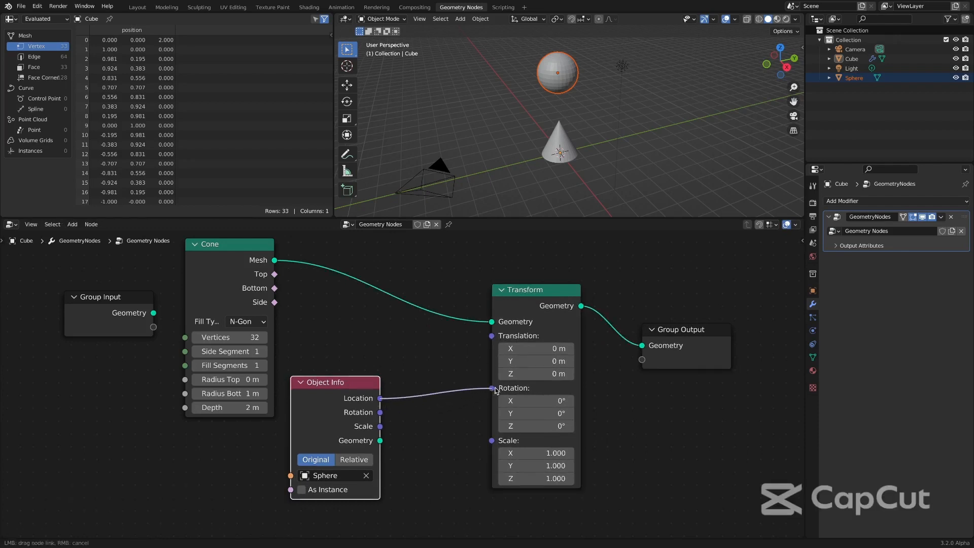
pyautogui.moveTo(495, 389); pyautogui.dragTo(492, 388)
pyautogui.click(561, 75)
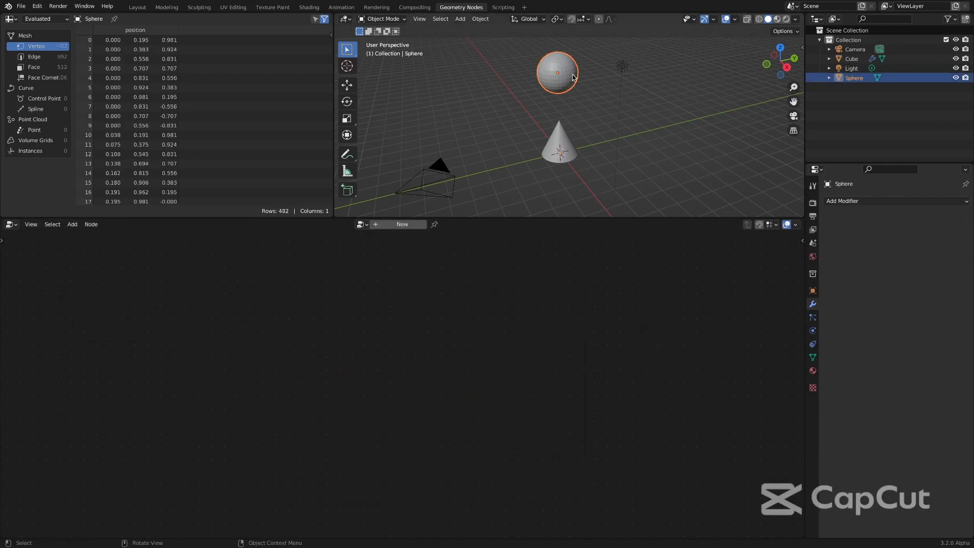
pyautogui.press('g')
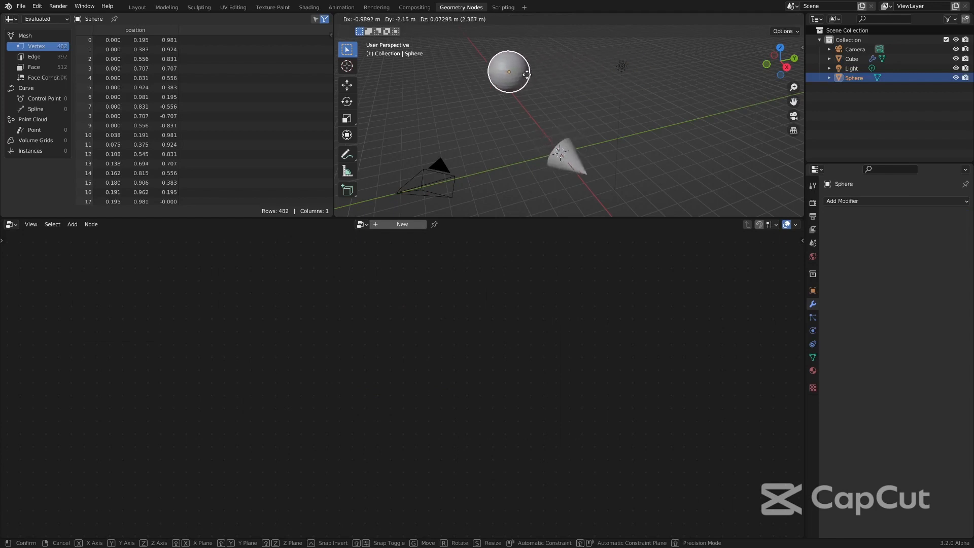
pyautogui.click(581, 72)
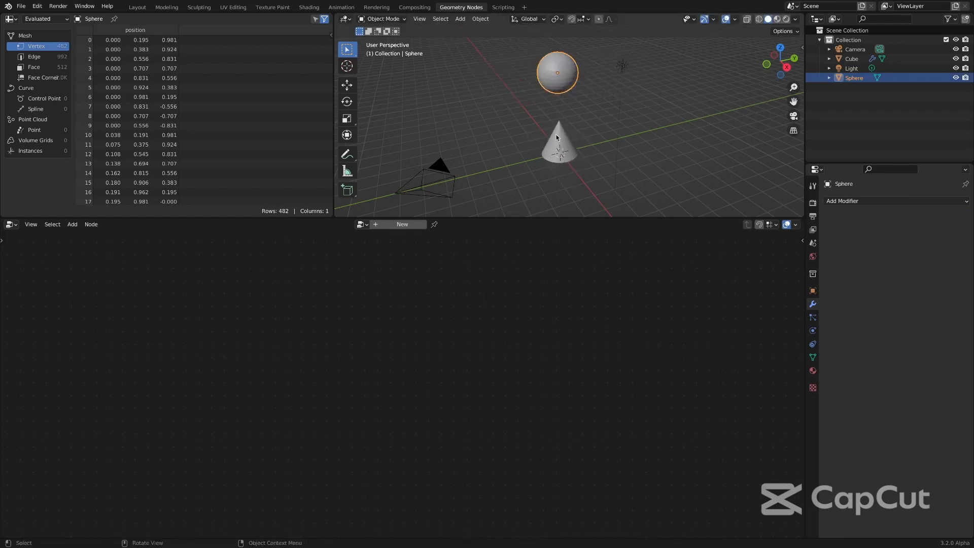
# Reselect the cone object and spread its nodes apart to make room between Object Info and Transform.
pyautogui.click(561, 152)
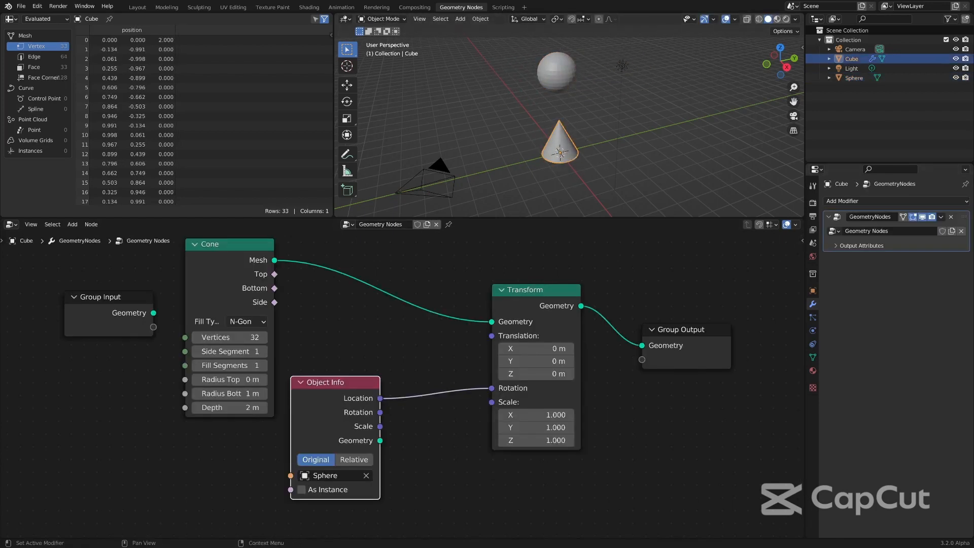
pyautogui.moveTo(330, 388); pyautogui.dragTo(319, 387)
pyautogui.moveTo(681, 335); pyautogui.dragTo(746, 325)
pyautogui.moveTo(544, 302); pyautogui.dragTo(645, 291)
pyautogui.click(485, 443)
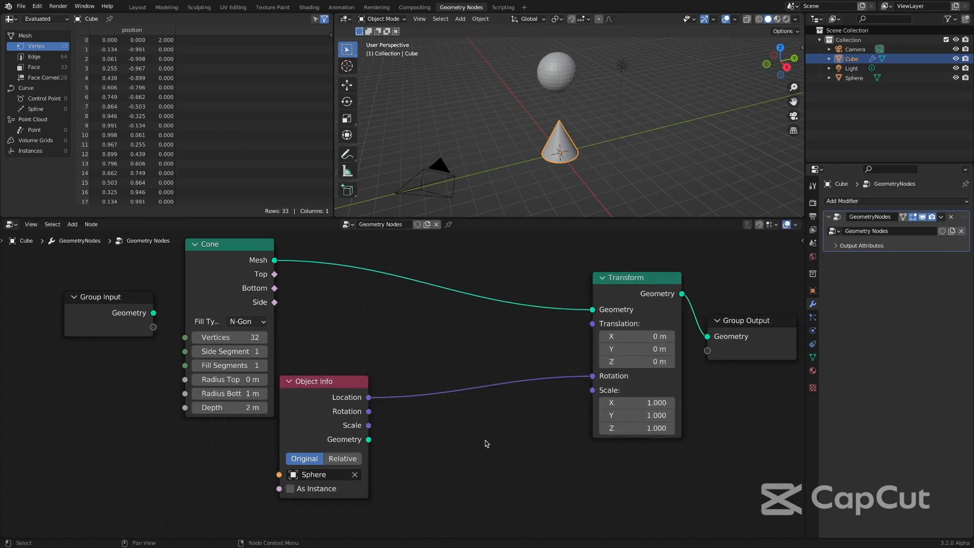
# Insert an Align Euler to Vector node on the link between Object Info's Location and the Transform's Rotation.
pyautogui.hotkey('shift', 'a')
pyautogui.moveTo(467, 443)
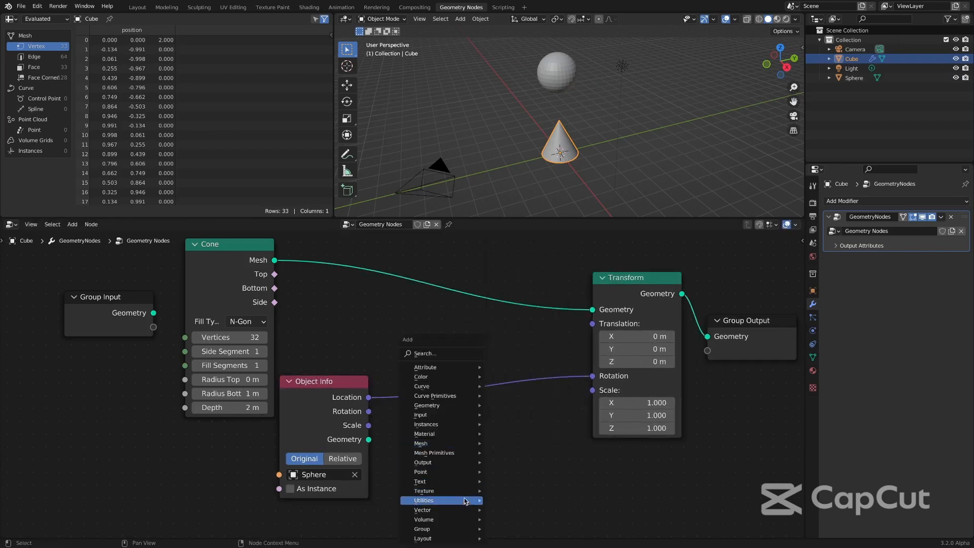
pyautogui.moveTo(475, 502)
pyautogui.click(539, 397)
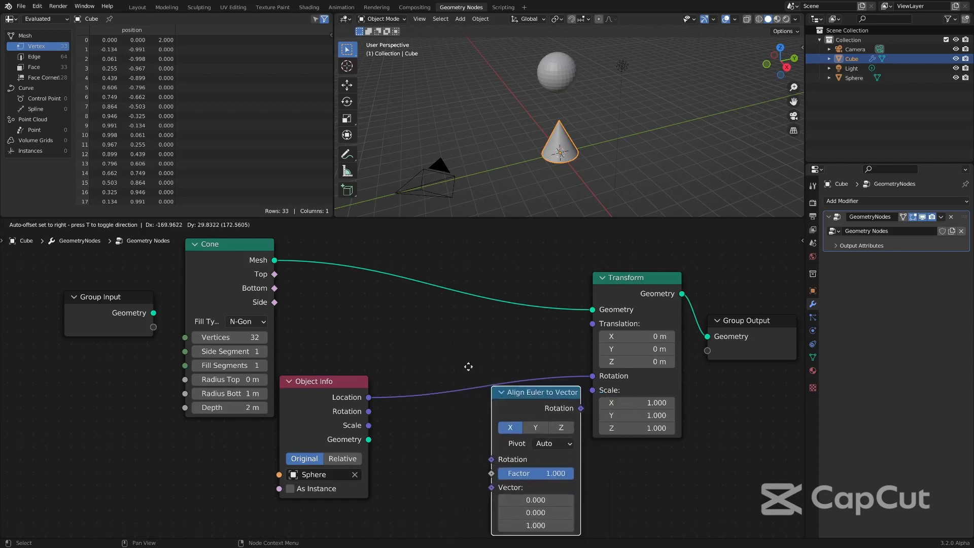
pyautogui.click(540, 438)
pyautogui.moveTo(473, 353); pyautogui.dragTo(473, 344)
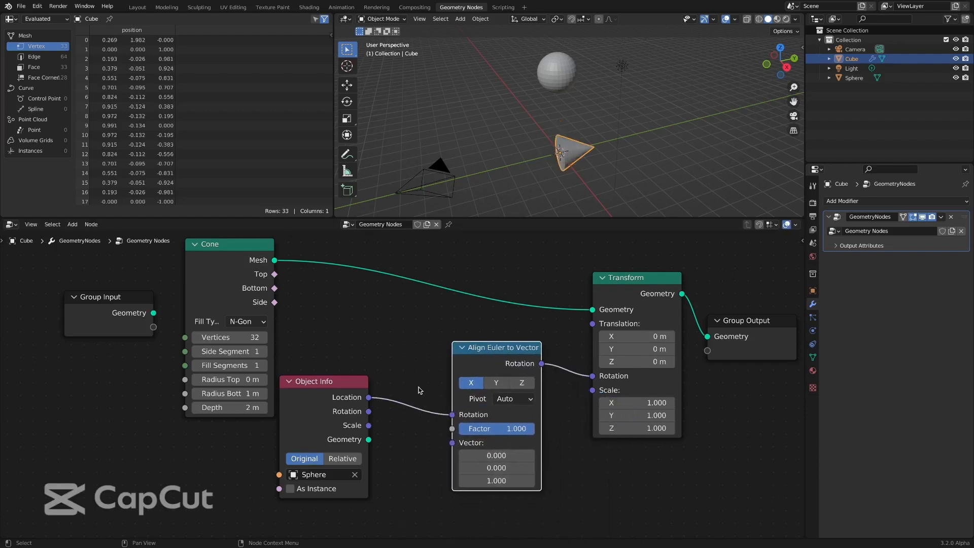
# Cut the link into Align Euler to Vector's Rotation input and connect Object Info's Location to its Vector input.
pyautogui.keyDown('ctrl'); pyautogui.moveTo(419, 385); pyautogui.dragTo(394, 414, button='right'); pyautogui.keyUp('ctrl')
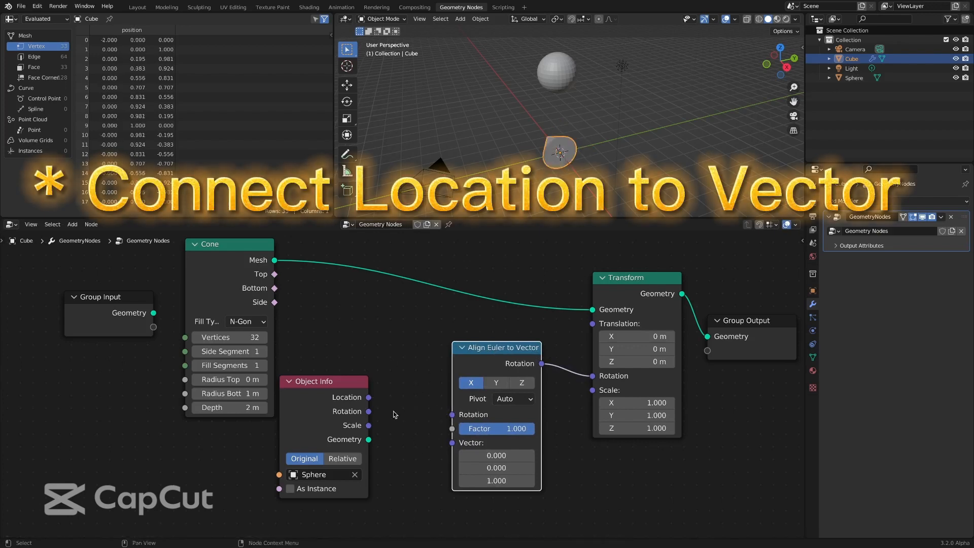
pyautogui.moveTo(368, 397); pyautogui.dragTo(379, 403)
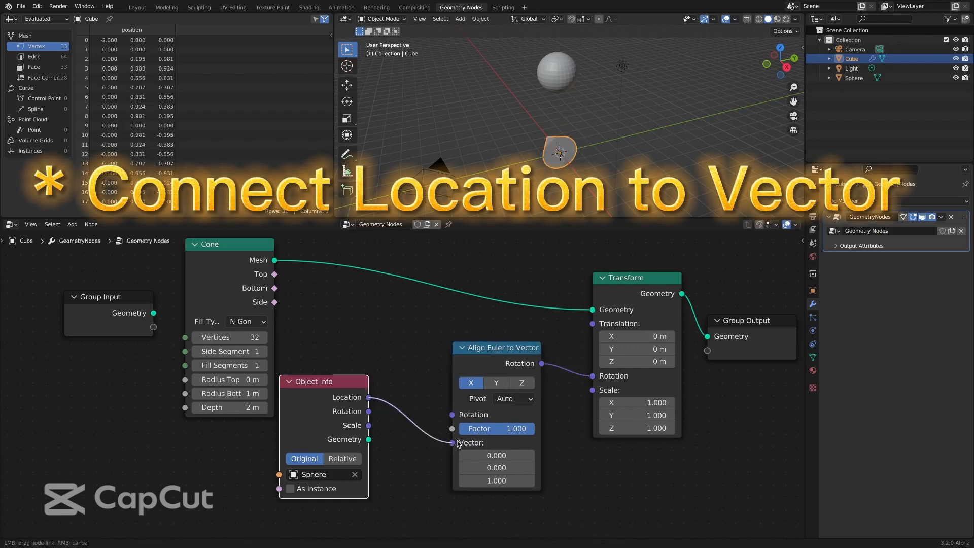
pyautogui.moveTo(458, 444); pyautogui.dragTo(470, 446)
# Set the alignment axis to Z and move the sphere to test whether the cone points at it.
pyautogui.click(525, 385)
pyautogui.click(569, 85)
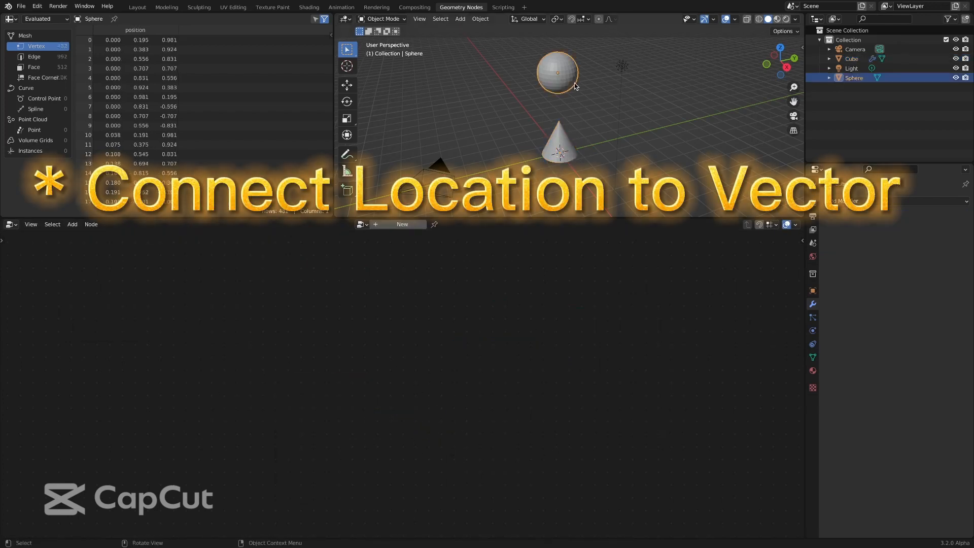
pyautogui.press('g')
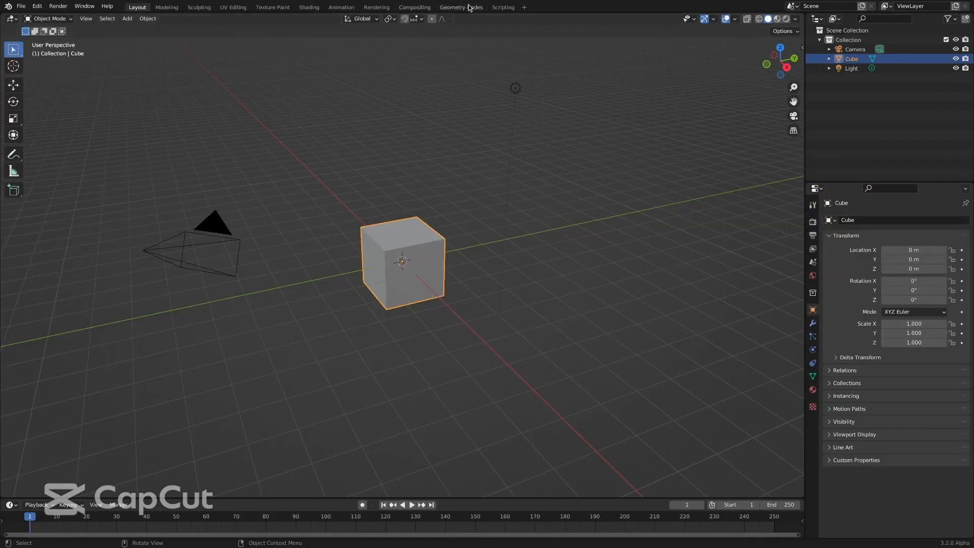
# Switch the new scene to the Geometry Nodes workspace and create a new node tree for the default cube.
pyautogui.click(461, 7)
pyautogui.click(405, 299)
pyautogui.scroll(-2, 487, 425)
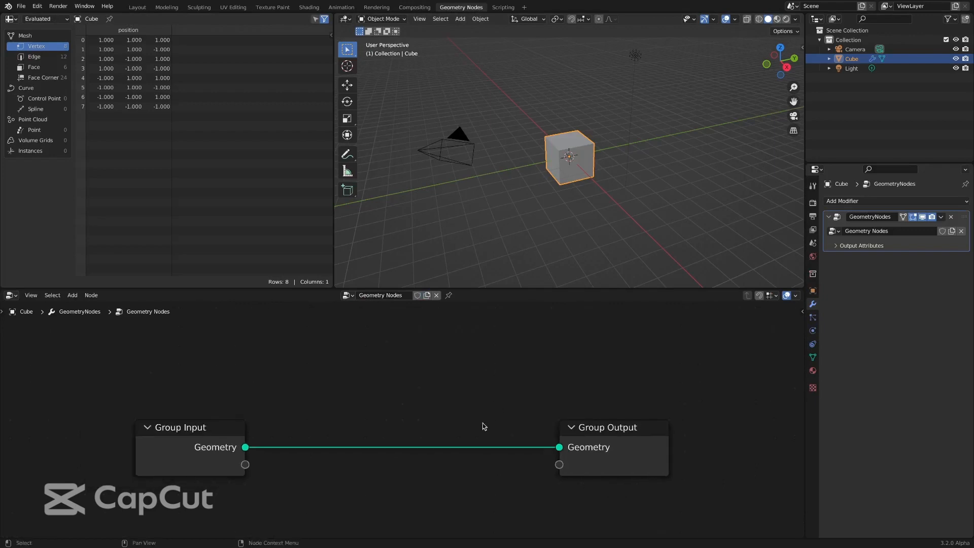
# Insert an Instance on Points node on the link between Group Input and Group Output.
pyautogui.moveTo(482, 426); pyautogui.dragTo(518, 381, button='middle')
pyautogui.hotkey('shift', 'a')
pyautogui.moveTo(434, 373)
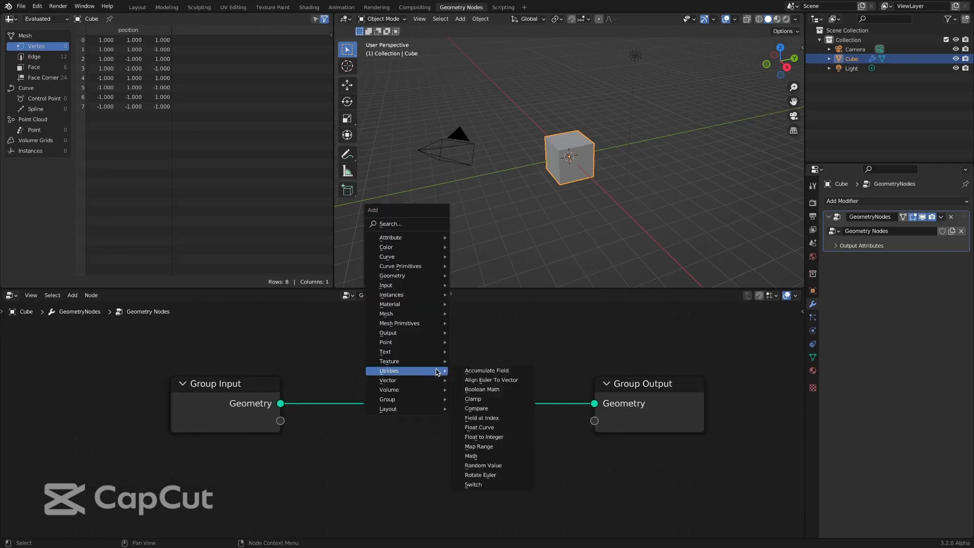
pyautogui.moveTo(432, 295)
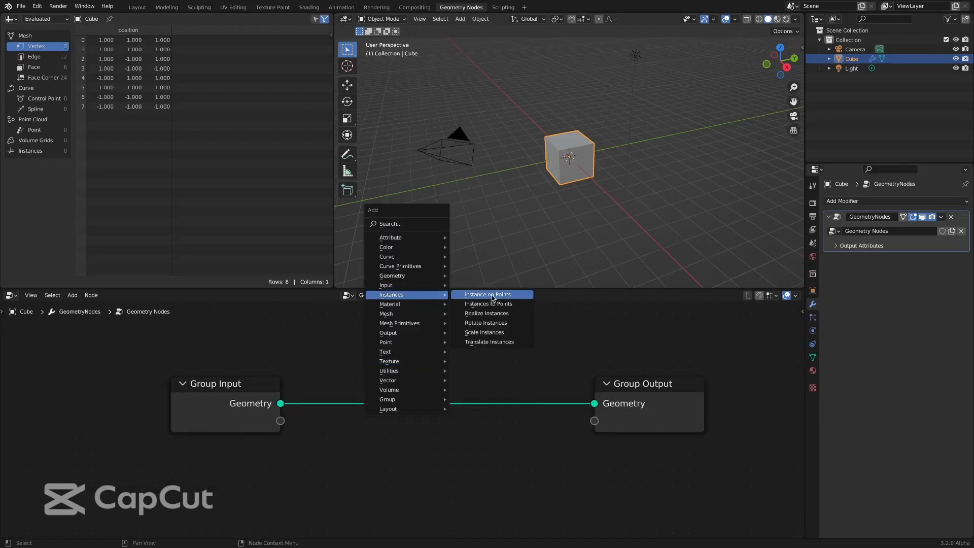
pyautogui.click(492, 295)
pyautogui.click(460, 291)
# Add a Cone node below Group Input and connect its Mesh output to Instance on Points' Instance input.
pyautogui.scroll(-1, 590, 364)
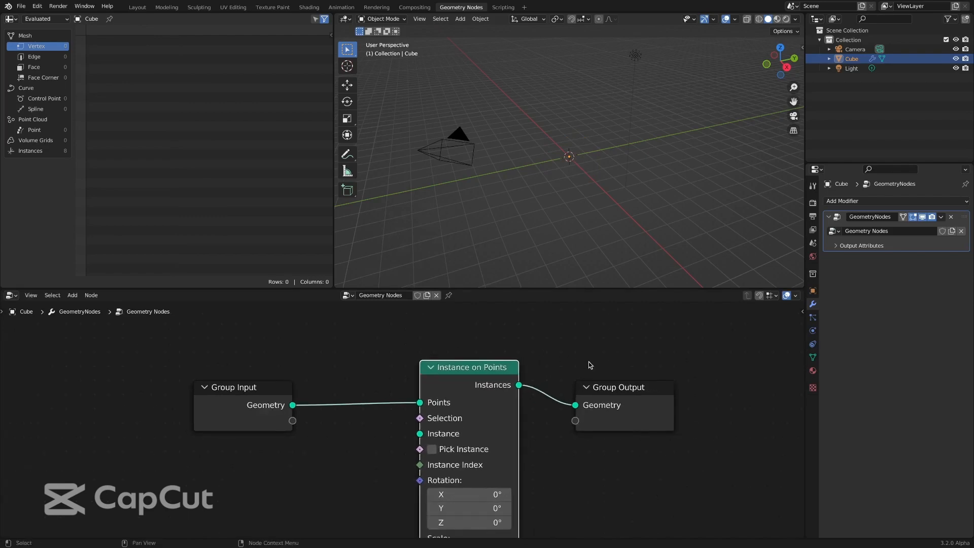
pyautogui.moveTo(590, 365); pyautogui.dragTo(629, 340, button='middle')
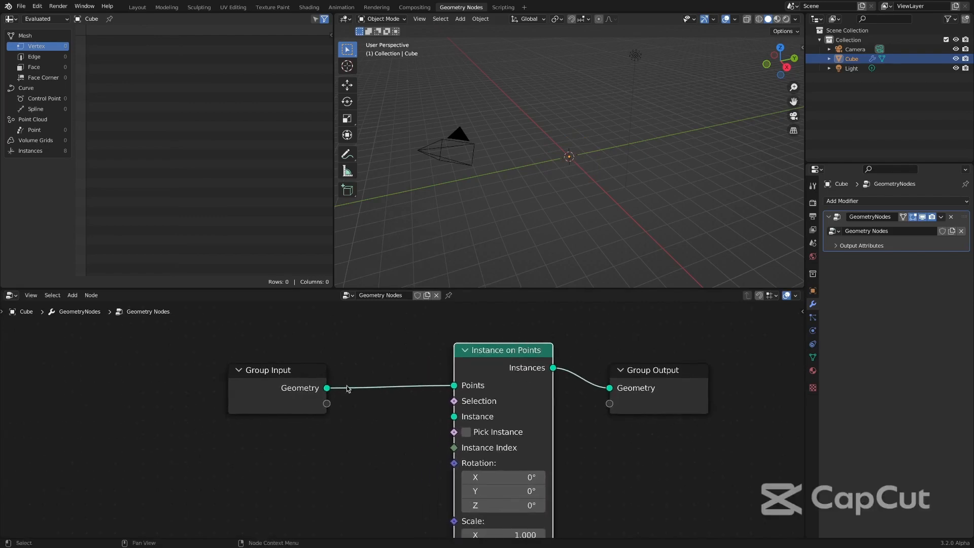
pyautogui.hotkey('shift', 'a')
pyautogui.moveTo(266, 454)
pyautogui.click(311, 454)
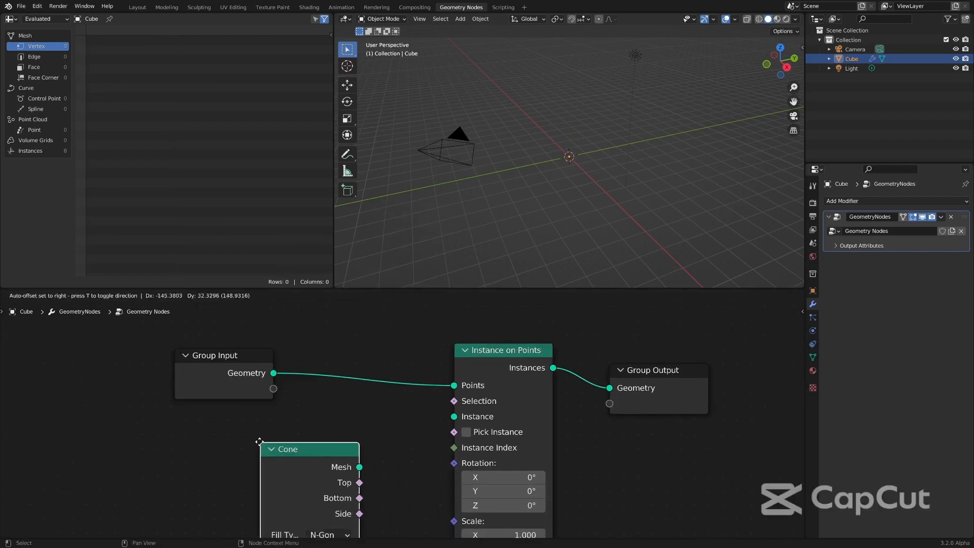
pyautogui.click(334, 458)
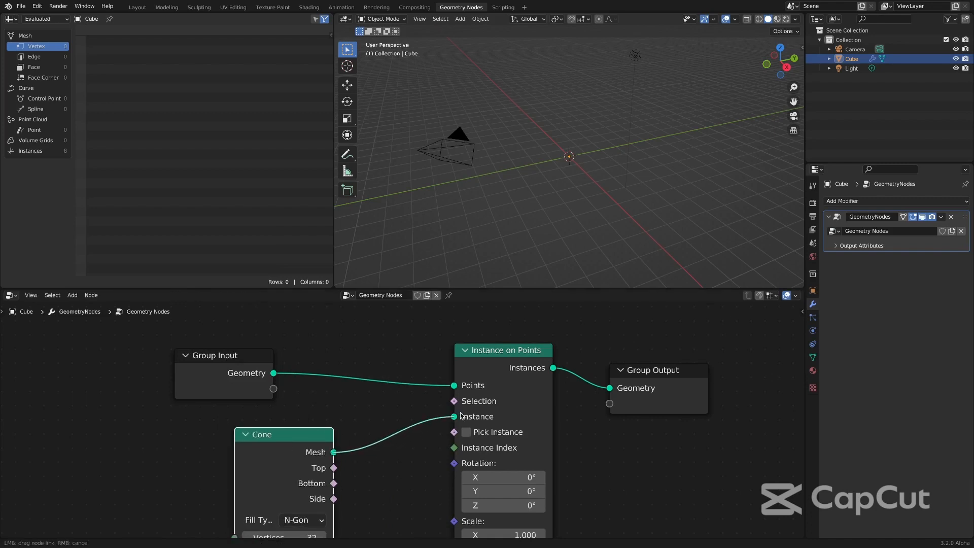
pyautogui.moveTo(463, 419); pyautogui.dragTo(463, 419)
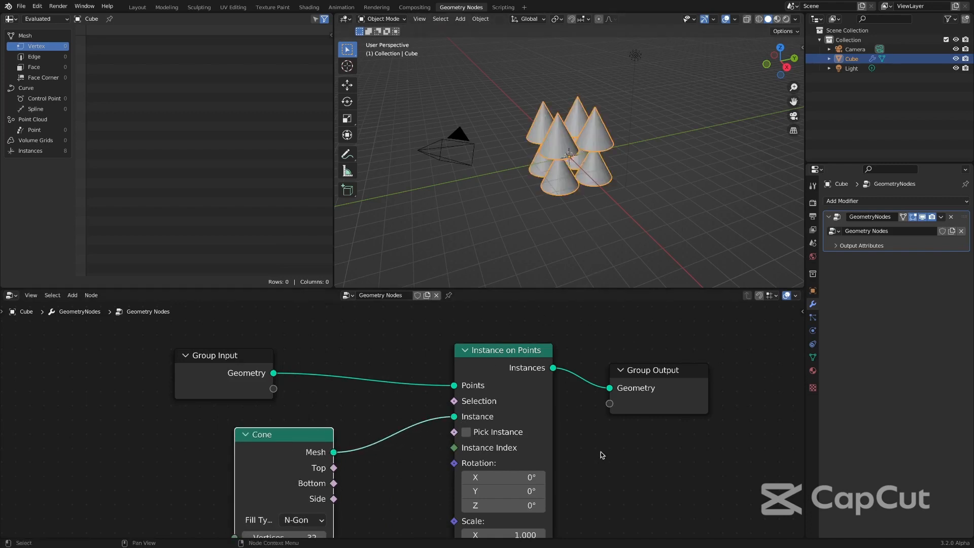
# Insert a Subdivide Mesh node between Group Input and Instance on Points, and space the nodes out.
pyautogui.scroll(-1, 601, 455)
pyautogui.hotkey('shift', 'a')
pyautogui.moveTo(399, 388)
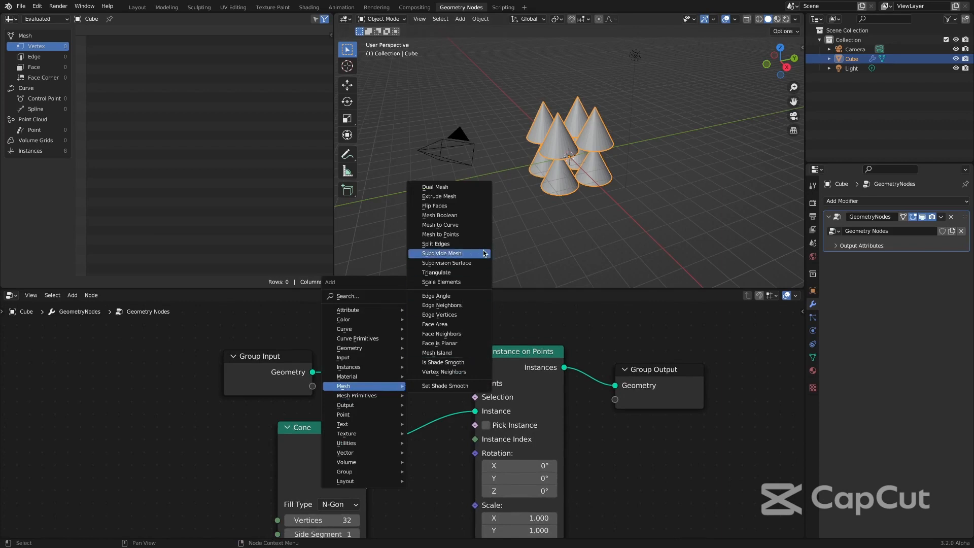
pyautogui.click(441, 253)
pyautogui.click(359, 352)
pyautogui.moveTo(282, 357); pyautogui.dragTo(211, 347)
pyautogui.moveTo(424, 354); pyautogui.dragTo(379, 339)
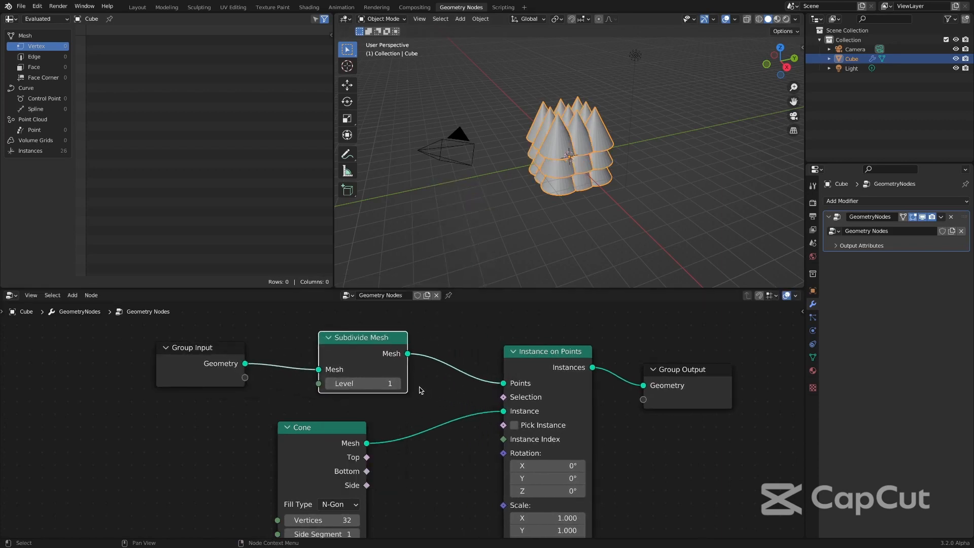
# Set the Instance on Points scale to 0.2 on all three axes.
pyautogui.moveTo(555, 397); pyautogui.dragTo(558, 370)
pyautogui.moveTo(558, 490); pyautogui.dragTo(596, 513)
pyautogui.write('0.2')
pyautogui.press('Return')
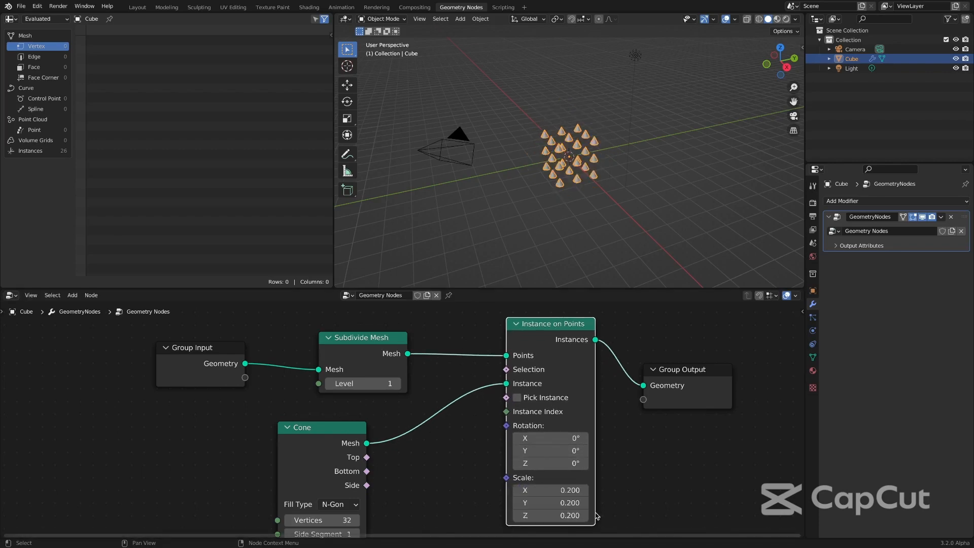
# Set the Instance on Points scale to 0.3 on all three axes.
pyautogui.moveTo(567, 481); pyautogui.dragTo(571, 499)
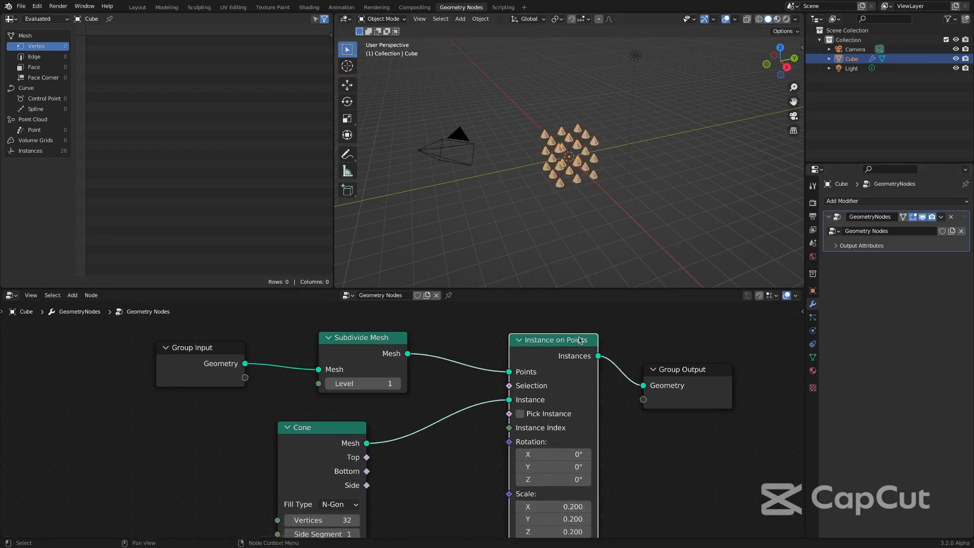
pyautogui.moveTo(578, 339); pyautogui.dragTo(578, 324)
pyautogui.moveTo(572, 490); pyautogui.dragTo(568, 525)
pyautogui.write('0.3')
pyautogui.press('Return')
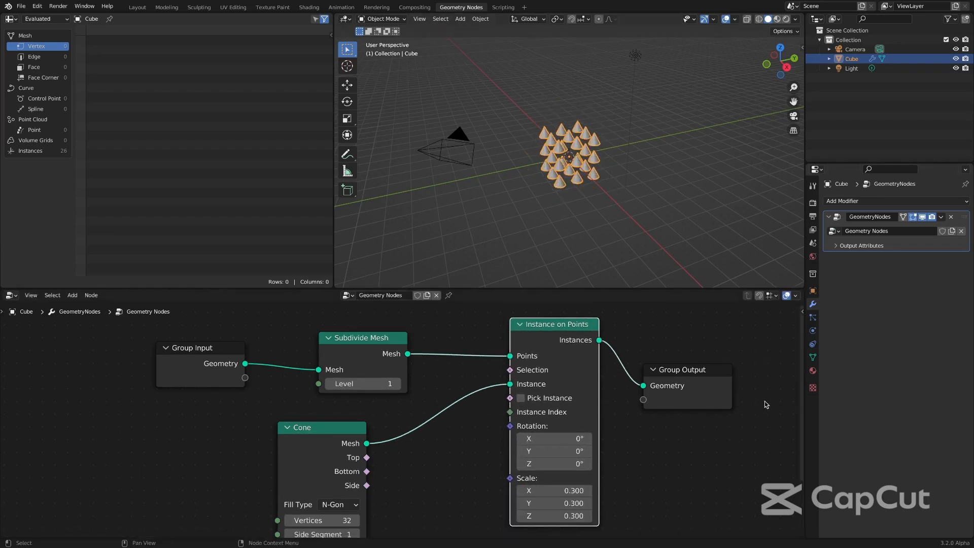
# Move the Cone node aside and add a Normal node between it and Instance on Points.
pyautogui.moveTo(330, 427); pyautogui.dragTo(240, 406)
pyautogui.hotkey('shift', 'a')
pyautogui.moveTo(350, 415)
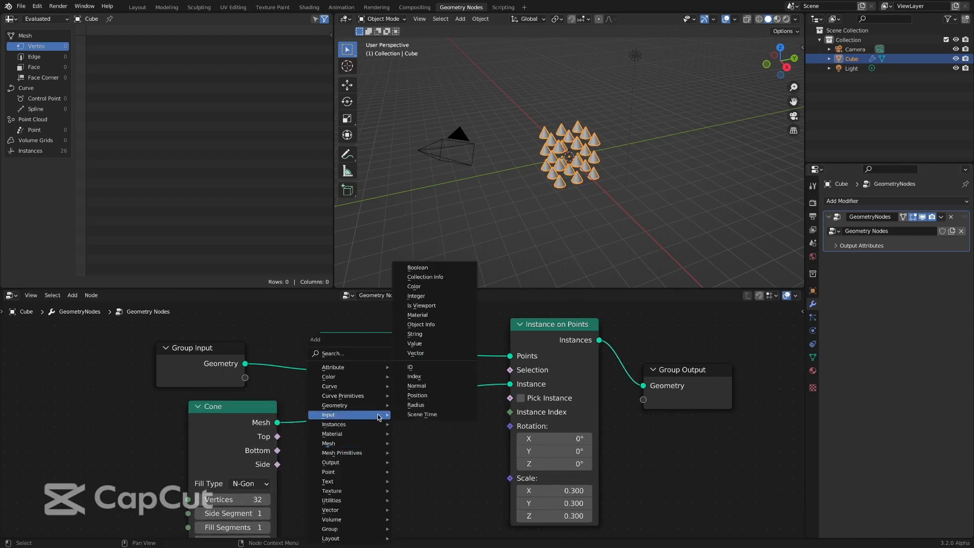
pyautogui.click(440, 387)
pyautogui.click(299, 462)
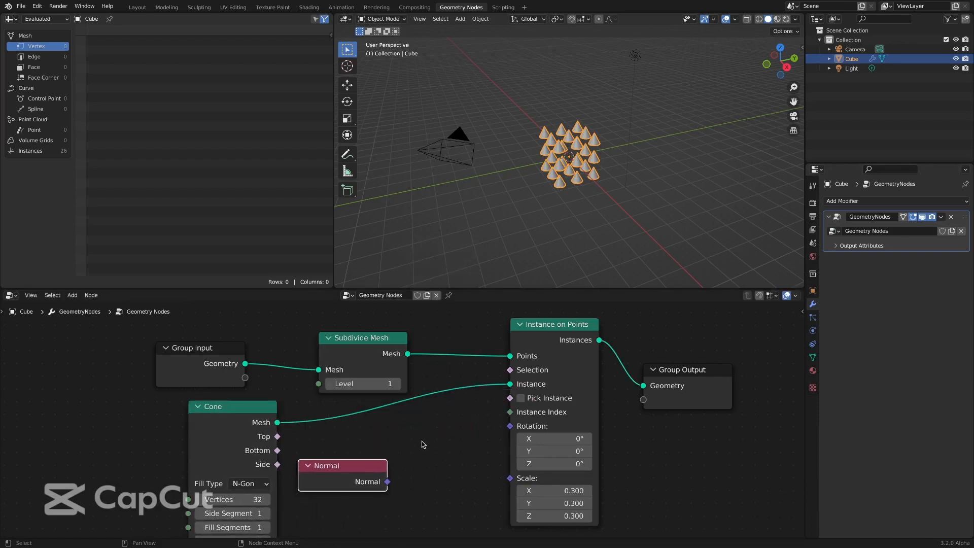
# Add an Align Euler to Vector node and connect the Normal output to its Vector input.
pyautogui.hotkey('shift', 'a')
pyautogui.moveTo(417, 501)
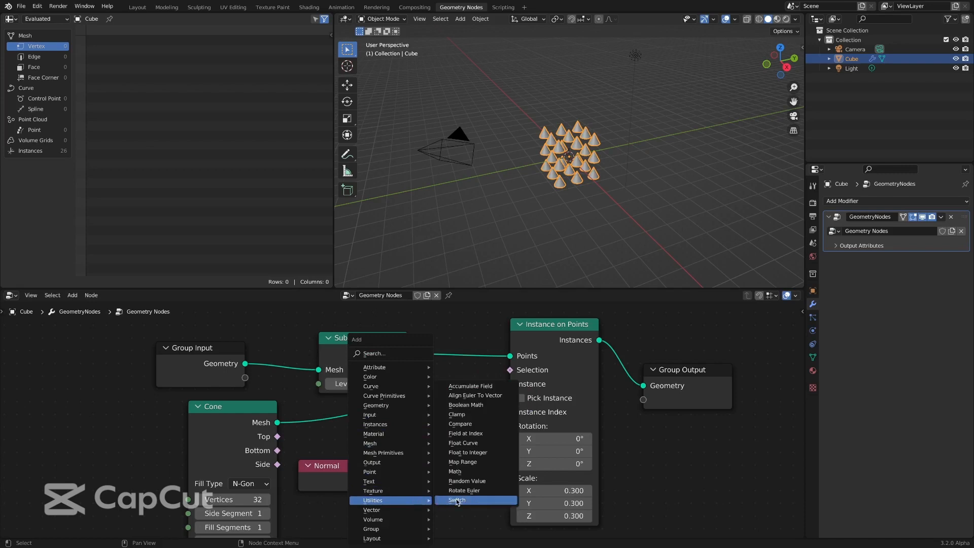
pyautogui.click(475, 395)
pyautogui.click(400, 430)
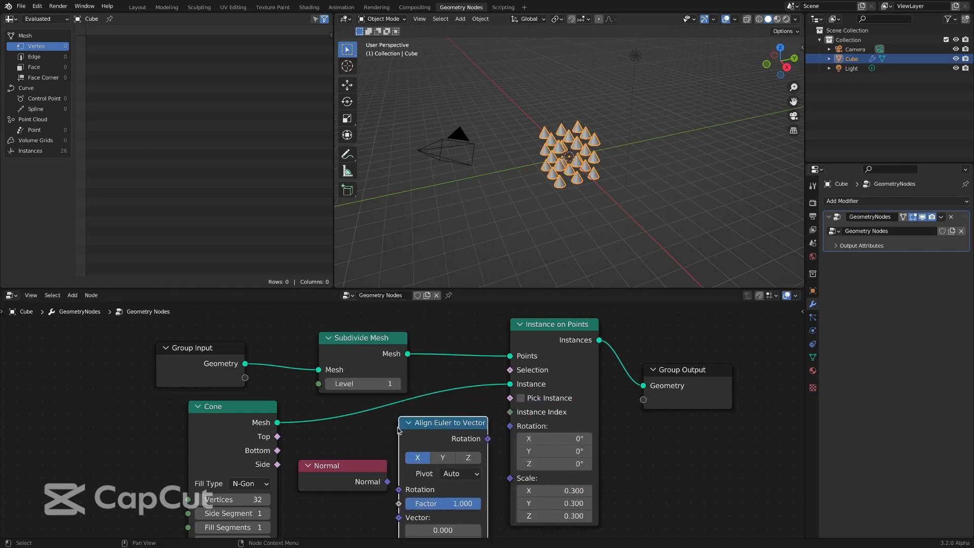
pyautogui.moveTo(376, 473); pyautogui.dragTo(353, 463)
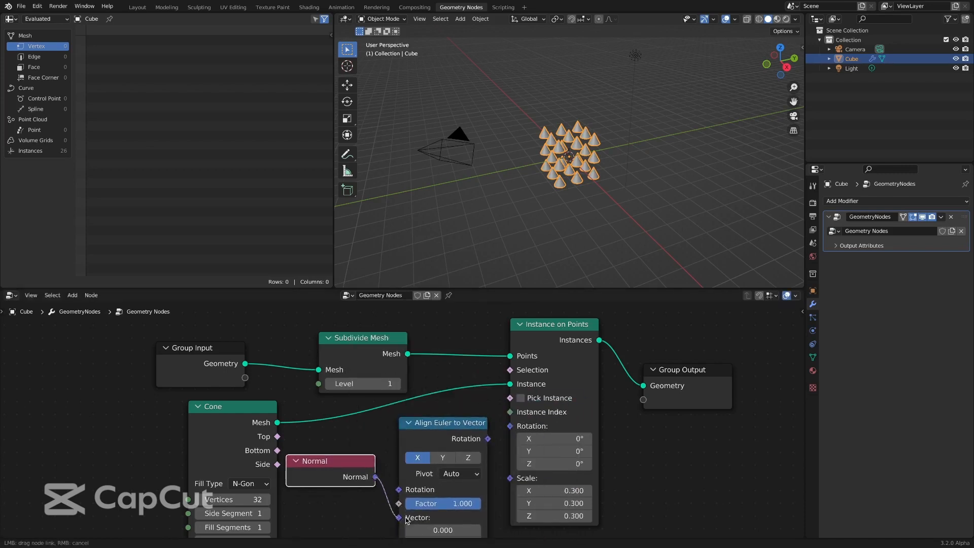
pyautogui.moveTo(406, 517); pyautogui.dragTo(406, 517)
# Connect Align Euler to Vector's Rotation output to Instance on Points' Rotation input and set the alignment axis to Z.
pyautogui.moveTo(444, 425); pyautogui.dragTo(437, 424)
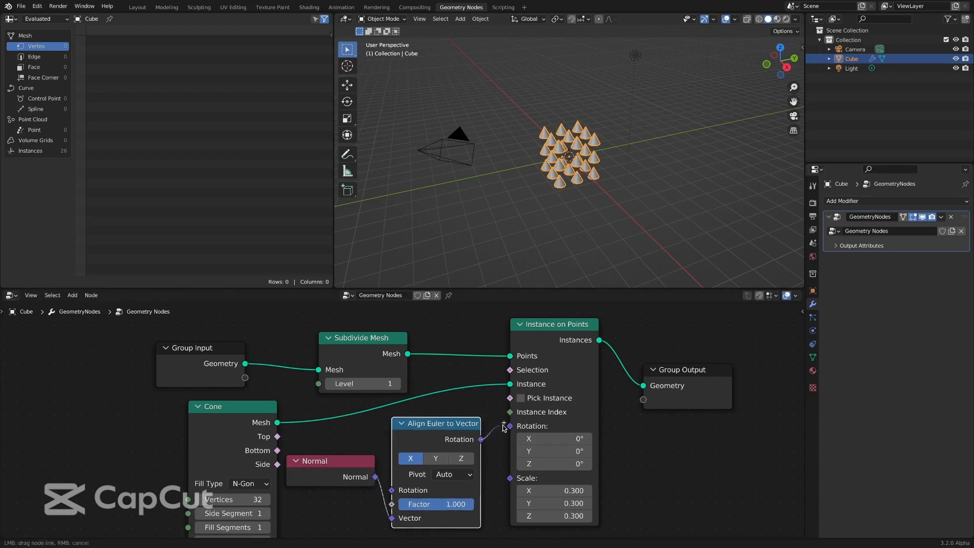
pyautogui.moveTo(515, 427); pyautogui.dragTo(516, 428)
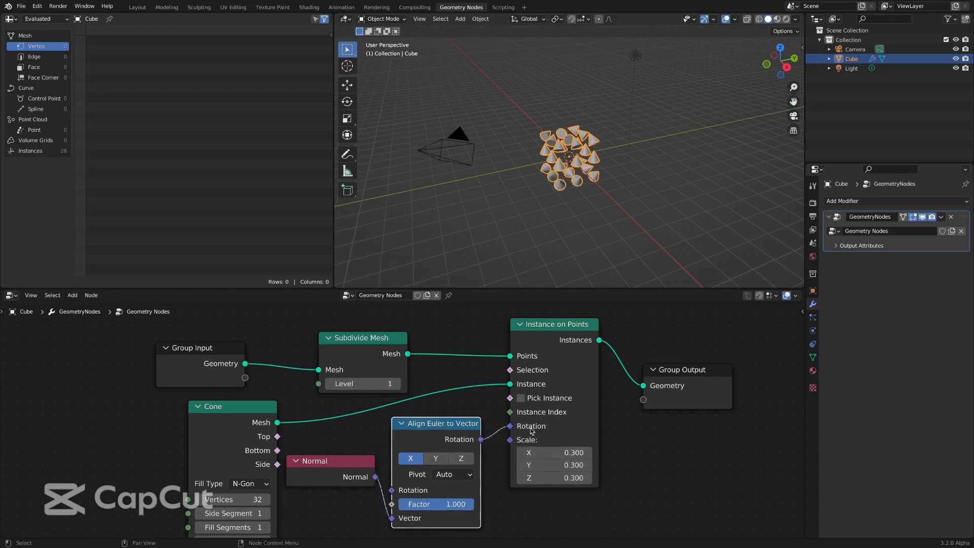
pyautogui.click(461, 460)
pyautogui.scroll(5, 598, 210)
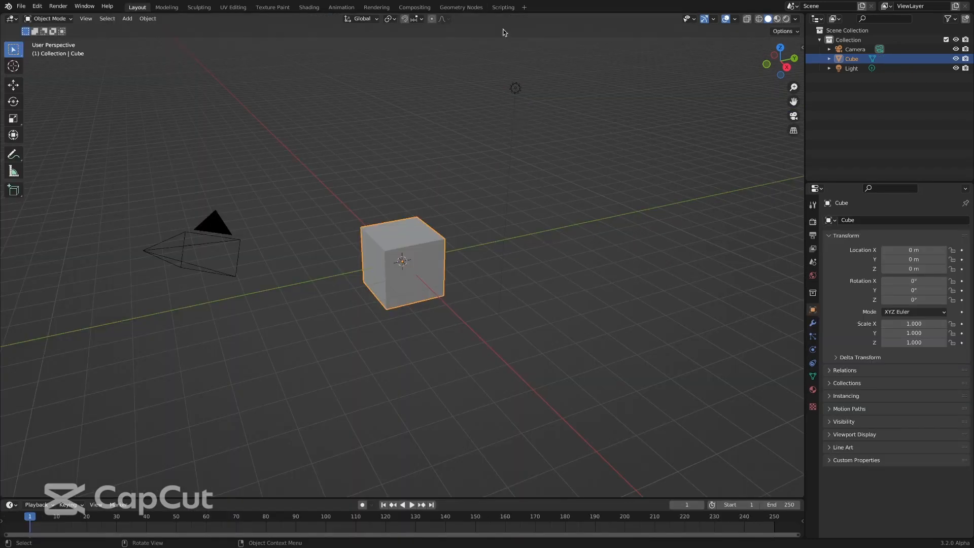
# In the Geometry Nodes workspace, create a new node tree for the default cube and insert a Grid node before Group Output.
pyautogui.click(461, 8)
pyautogui.click(401, 295)
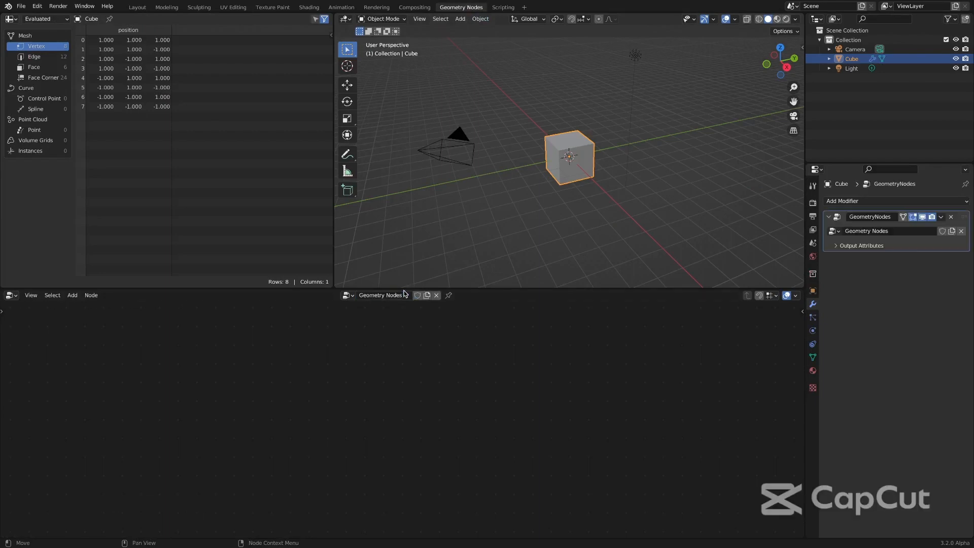
pyautogui.hotkey('shift', 'a')
pyautogui.moveTo(385, 384)
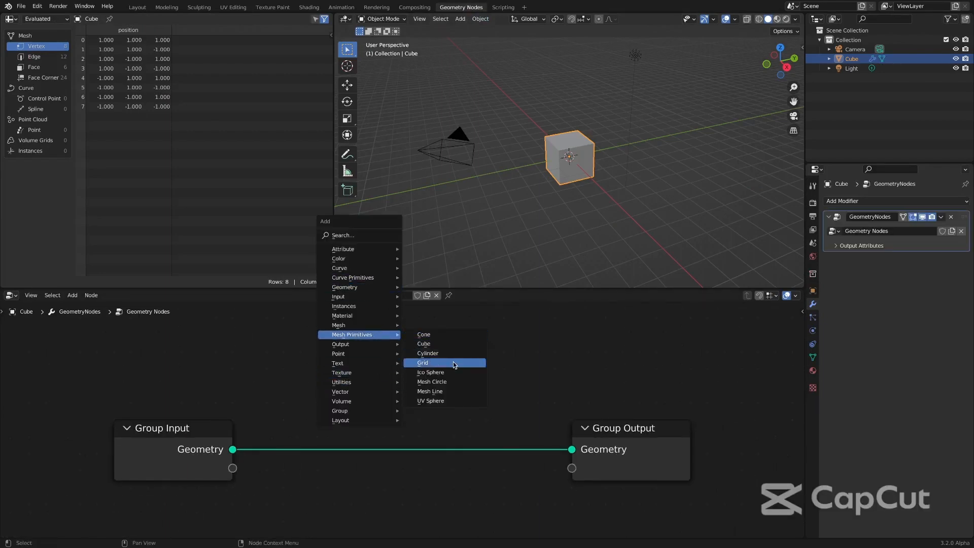
pyautogui.click(431, 363)
pyautogui.click(372, 400)
pyautogui.scroll(-1, 376, 409)
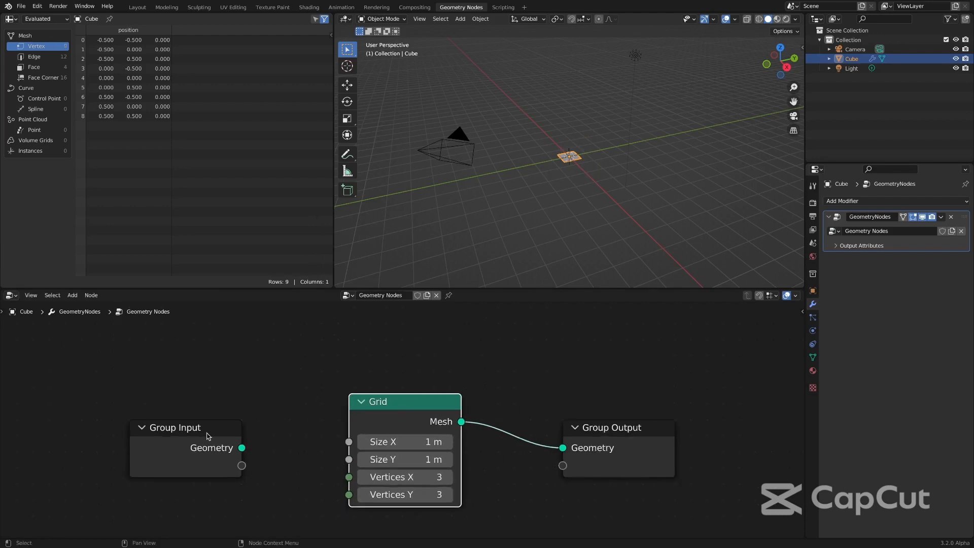
# Spread the nodes apart and set the Grid to 10 m in X and Y with 7 vertices in each direction.
pyautogui.moveTo(208, 434); pyautogui.dragTo(144, 411)
pyautogui.moveTo(385, 402); pyautogui.dragTo(308, 388)
pyautogui.moveTo(608, 420); pyautogui.dragTo(632, 376)
pyautogui.scroll(-2, 632, 376)
pyautogui.moveTo(507, 406); pyautogui.dragTo(513, 396, button='middle')
pyautogui.write('1')
pyautogui.moveTo(379, 420); pyautogui.dragTo(380, 467)
pyautogui.write('0')
pyautogui.press('Return')
pyautogui.write('7')
pyautogui.press('Return')
pyautogui.moveTo(355, 383); pyautogui.dragTo(341, 372)
# Insert an Instance on Points node between Grid and Group Output, and adjust the Grid node's placement.
pyautogui.click(489, 445)
pyautogui.hotkey('shift', 'a')
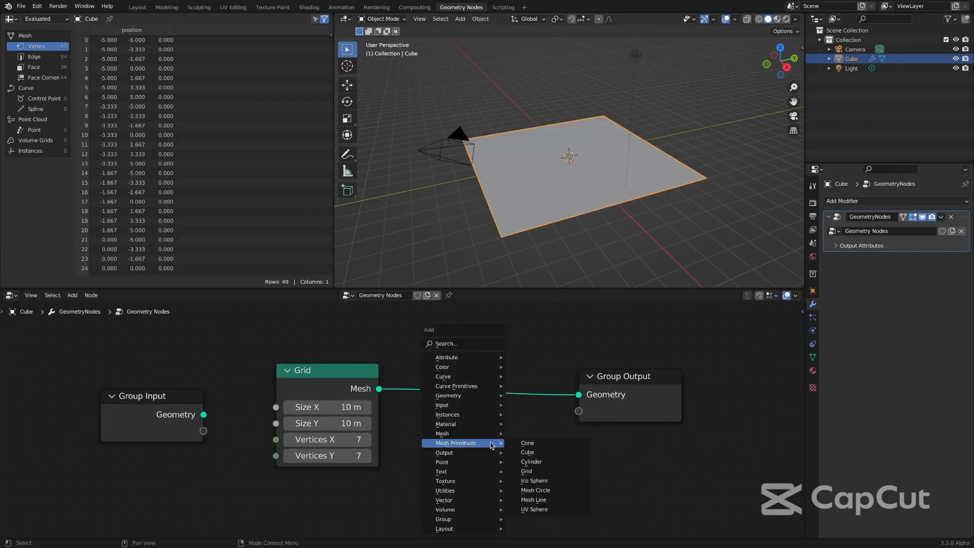
pyautogui.moveTo(492, 420)
pyautogui.click(539, 415)
pyautogui.click(463, 332)
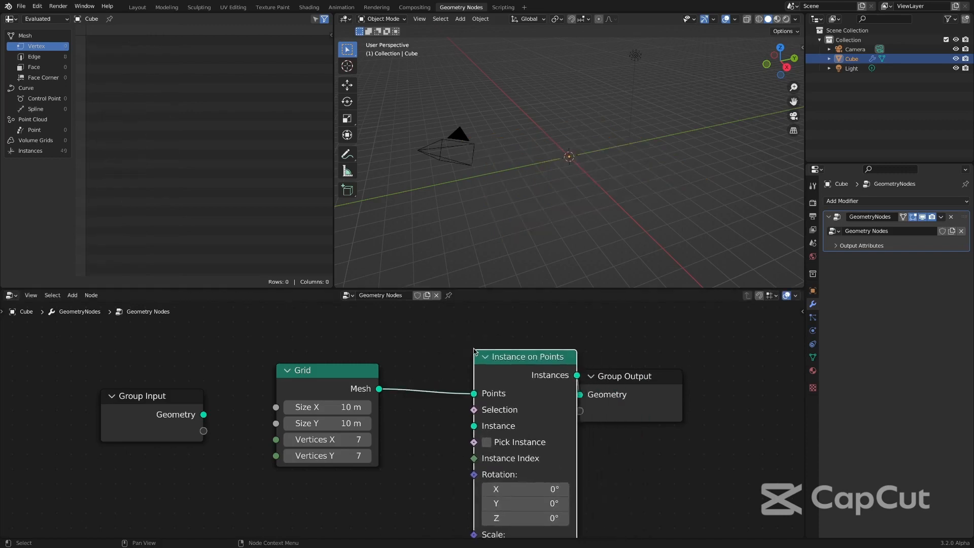
pyautogui.scroll(-1, 659, 333)
pyautogui.moveTo(660, 333); pyautogui.dragTo(661, 329, button='middle')
pyautogui.moveTo(380, 354); pyautogui.dragTo(346, 339)
# Add a Cone node below Grid and connect its Mesh output to Instance on Points' Instance input.
pyautogui.hotkey('shift', 'a')
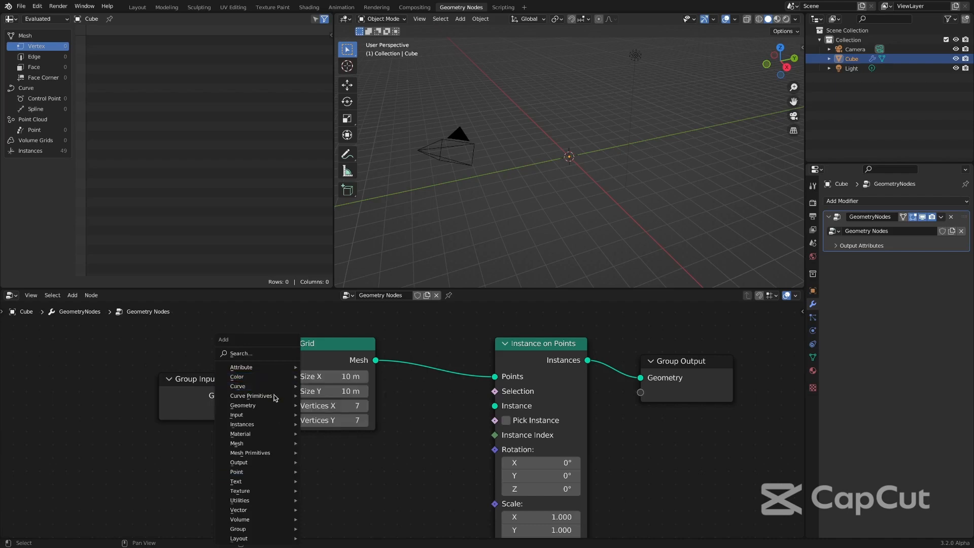
pyautogui.moveTo(281, 453)
pyautogui.click(340, 456)
pyautogui.click(269, 456)
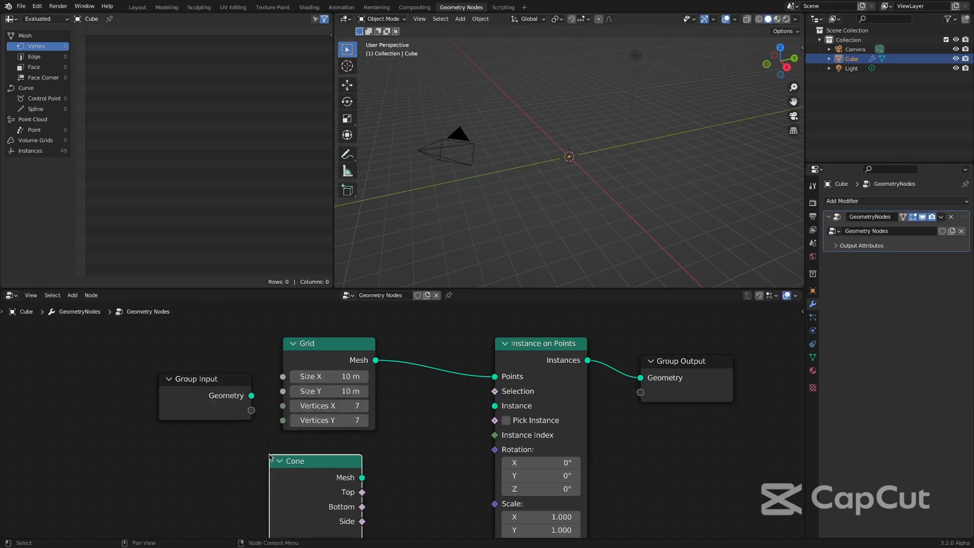
pyautogui.moveTo(496, 406); pyautogui.dragTo(497, 407)
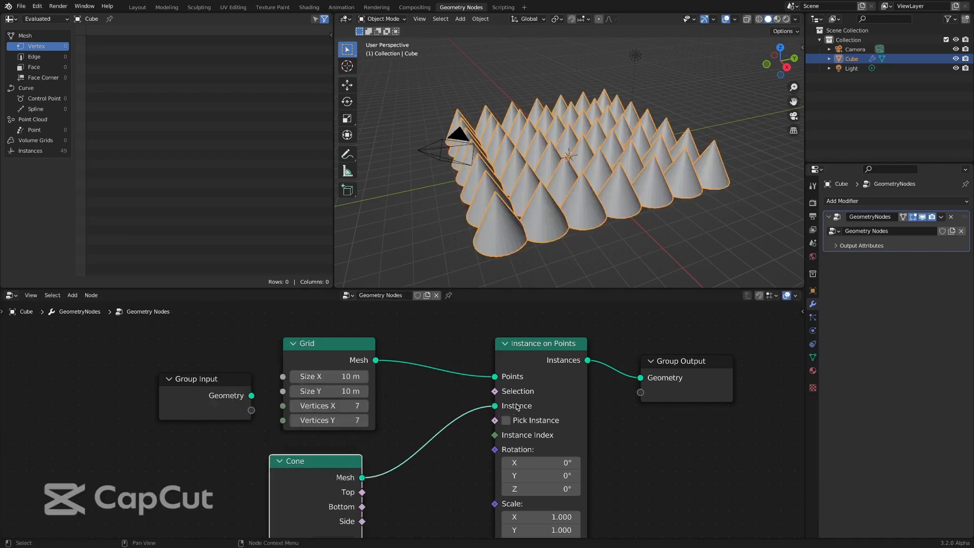
# Set the scale of the cone instances on the grid to 0.5 on all axes.
pyautogui.scroll(-3, 499, 426)
pyautogui.moveTo(446, 475); pyautogui.dragTo(434, 443, button='middle')
pyautogui.moveTo(526, 467); pyautogui.dragTo(531, 509)
pyautogui.write('0.5')
pyautogui.press('Return')
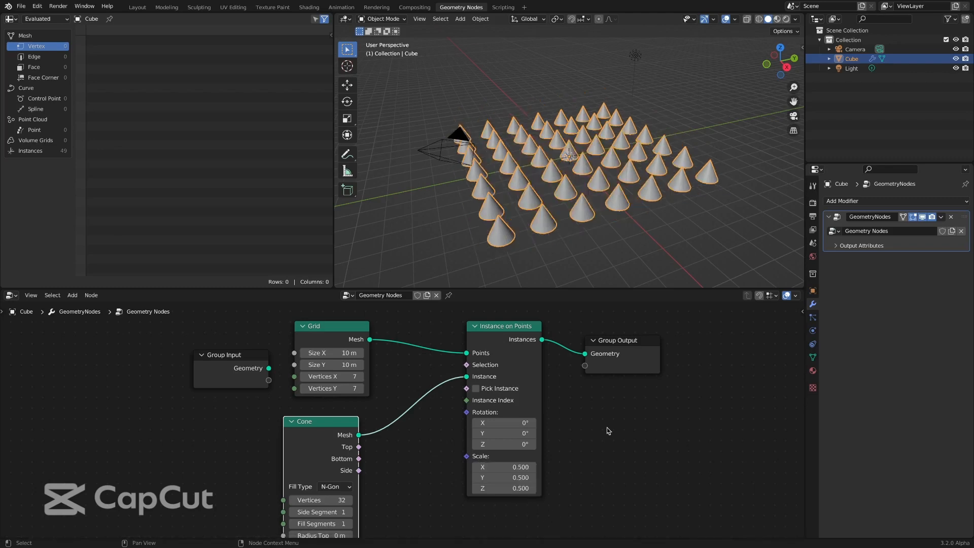
# Add a UV sphere to the scene, raise it along Z above the cones, and reselect the cone grid.
pyautogui.click(683, 224)
pyautogui.hotkey('shift', 'a')
pyautogui.moveTo(618, 231)
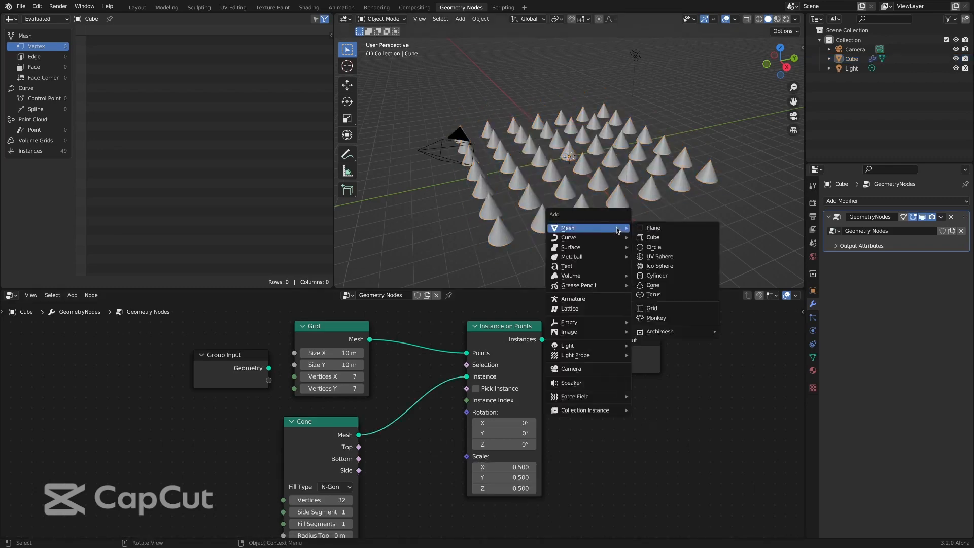
pyautogui.click(684, 257)
pyautogui.press('g')
pyautogui.press('z')
pyautogui.click(698, 184)
pyautogui.click(703, 177)
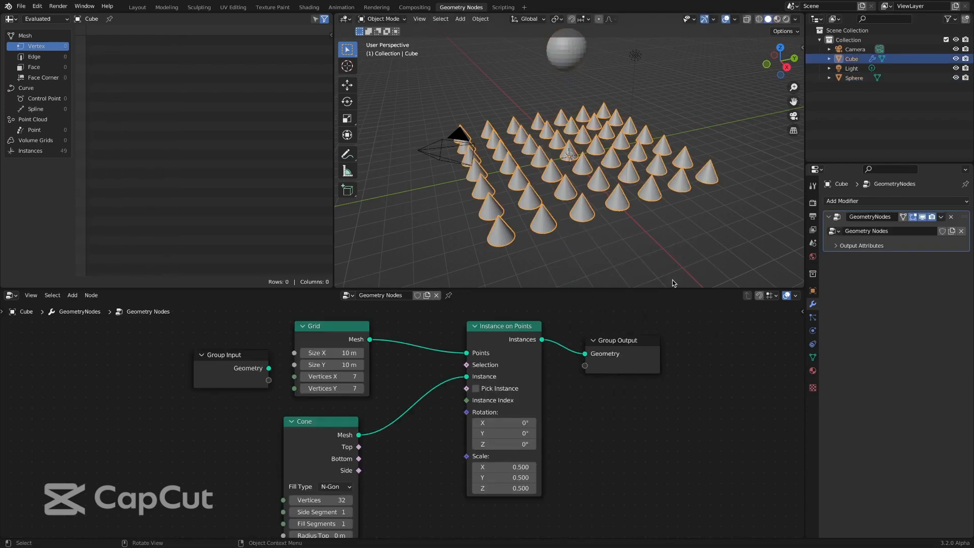
# Spread the nodes apart to free space between the Cone and Instance on Points nodes.
pyautogui.scroll(-3, 641, 345)
pyautogui.moveTo(309, 343); pyautogui.dragTo(195, 333)
pyautogui.moveTo(390, 320); pyautogui.dragTo(280, 322)
pyautogui.moveTo(382, 397); pyautogui.dragTo(301, 392)
pyautogui.moveTo(625, 336); pyautogui.dragTo(689, 336)
pyautogui.moveTo(530, 320); pyautogui.dragTo(571, 321)
# Bring the Sphere into the node tree as an Object Info node and place it beside the Cone node.
pyautogui.moveTo(858, 78); pyautogui.dragTo(387, 445)
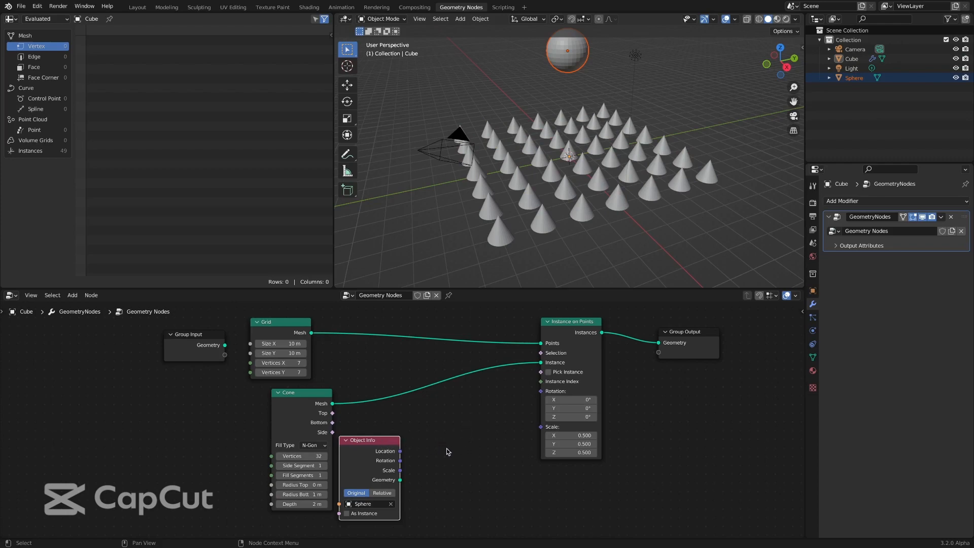
pyautogui.moveTo(294, 393); pyautogui.dragTo(231, 383)
pyautogui.moveTo(365, 440); pyautogui.dragTo(324, 427)
# Add an Align Euler to Vector node and connect the sphere's Object Info Location output to its Vector input.
pyautogui.hotkey('shift', 'a')
pyautogui.moveTo(440, 421)
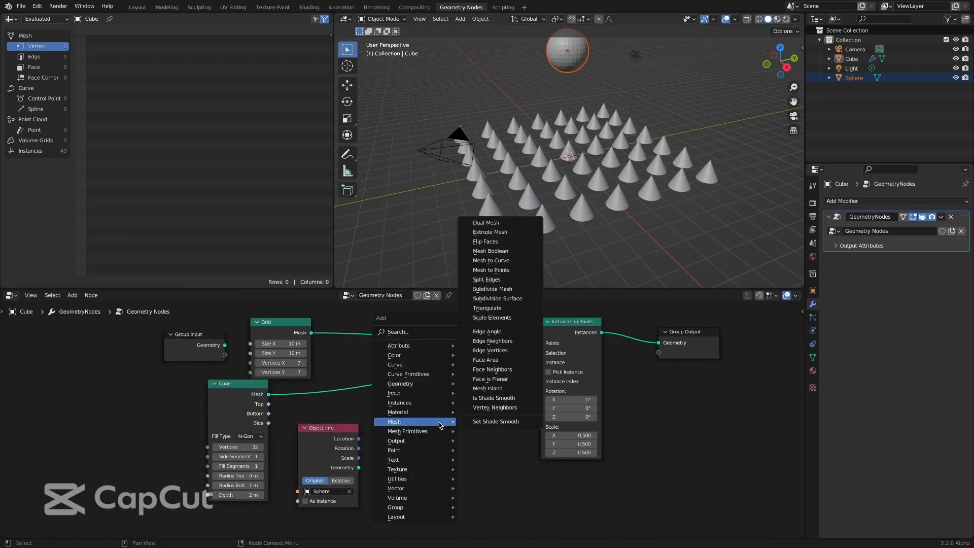
pyautogui.moveTo(450, 478)
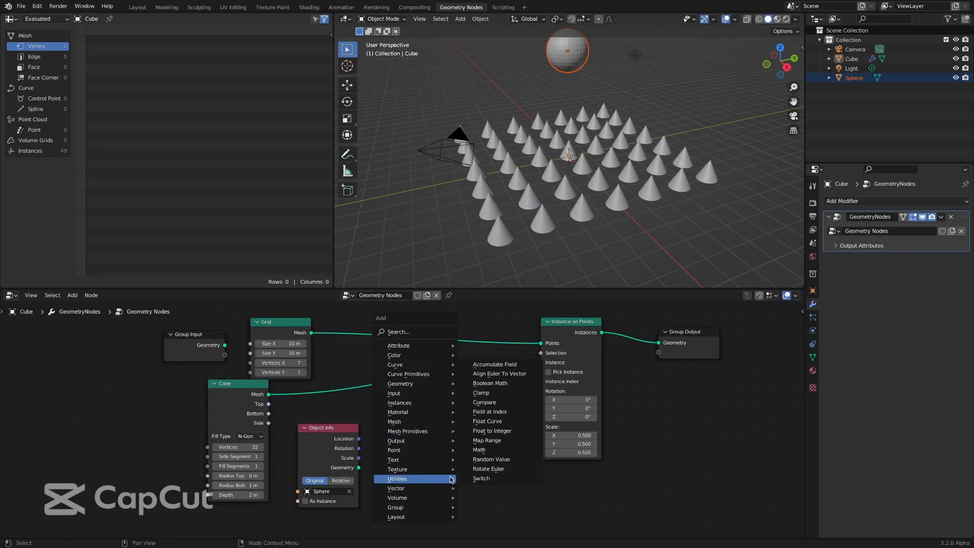
pyautogui.click(512, 374)
pyautogui.click(411, 403)
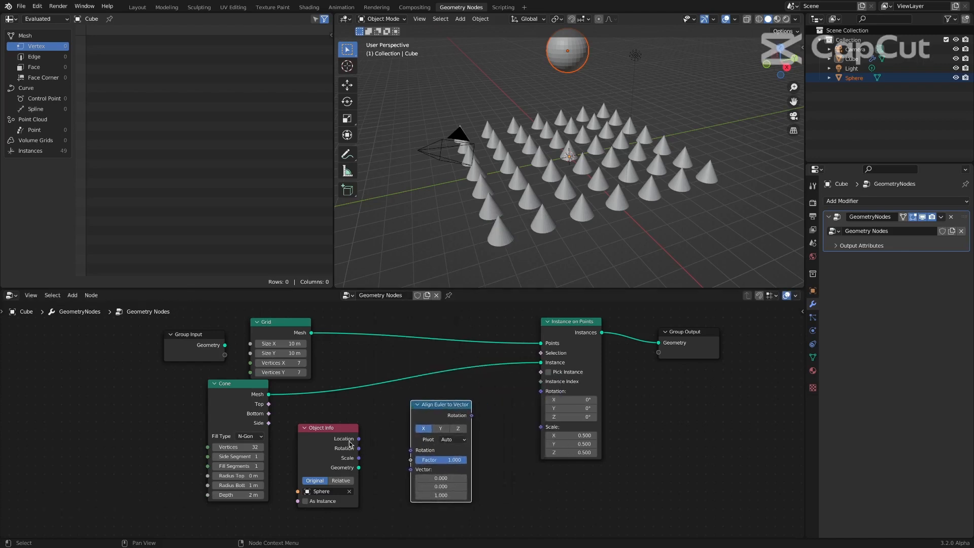
pyautogui.moveTo(359, 438); pyautogui.dragTo(367, 441)
pyautogui.moveTo(420, 472); pyautogui.dragTo(419, 471)
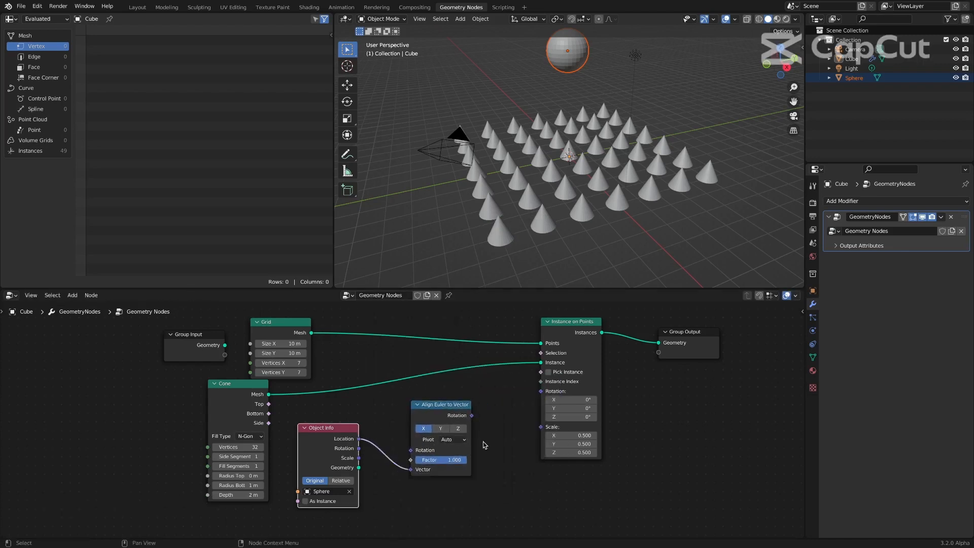
# Feed the Align Euler to Vector rotation into Instance on Points' Rotation input and align along the Z axis.
pyautogui.moveTo(470, 415); pyautogui.dragTo(482, 417)
pyautogui.moveTo(544, 392); pyautogui.dragTo(546, 393)
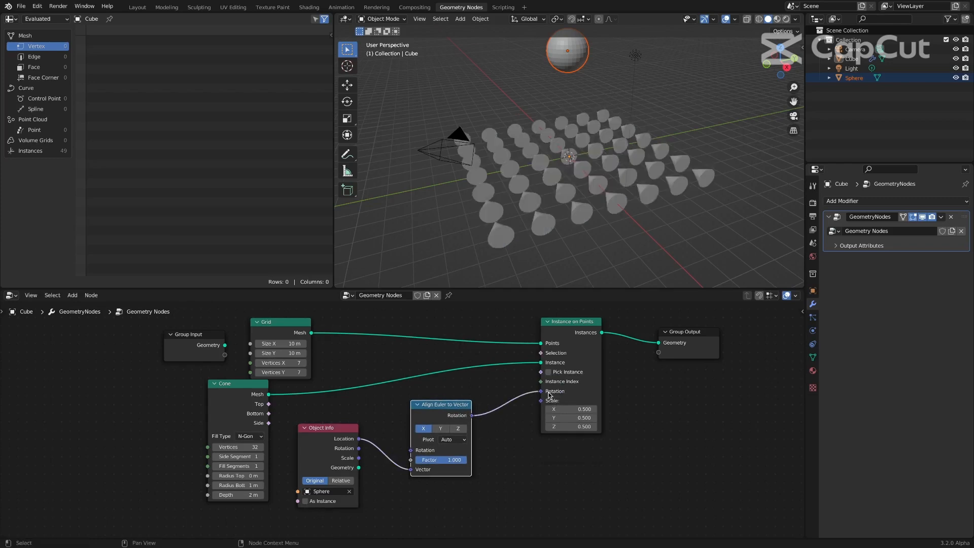
pyautogui.click(458, 429)
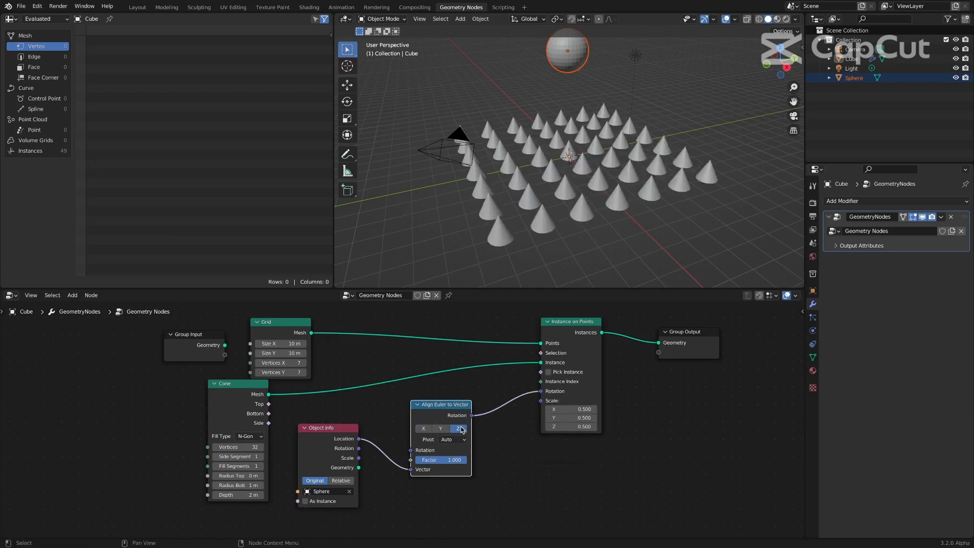
# Move the sphere around to test how the cones orient, cancel the move and reselect the cone grid.
pyautogui.click(568, 67)
pyautogui.press('g')
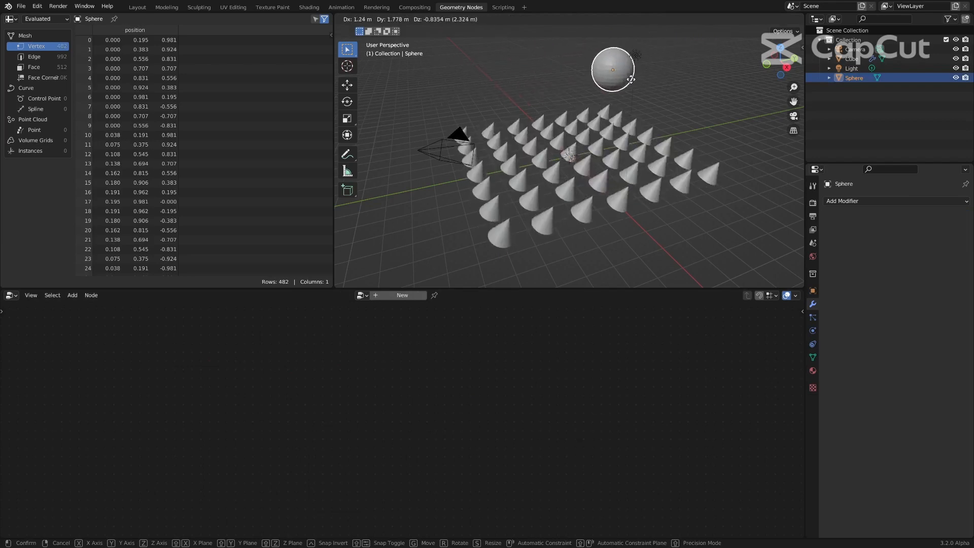
pyautogui.click(590, 114)
pyautogui.click(587, 171)
# Make room after Object Info and insert a Vector Math node on its Location link to Align Euler to Vector.
pyautogui.moveTo(448, 404); pyautogui.dragTo(481, 404)
pyautogui.moveTo(314, 426); pyautogui.dragTo(294, 412)
pyautogui.click(395, 479)
pyautogui.hotkey('shift', 'a')
pyautogui.moveTo(397, 483)
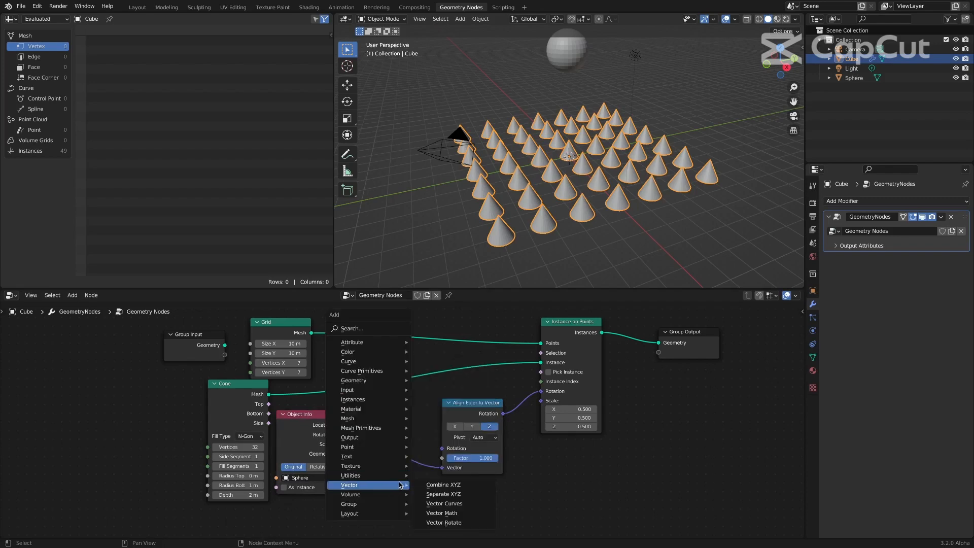
pyautogui.click(458, 514)
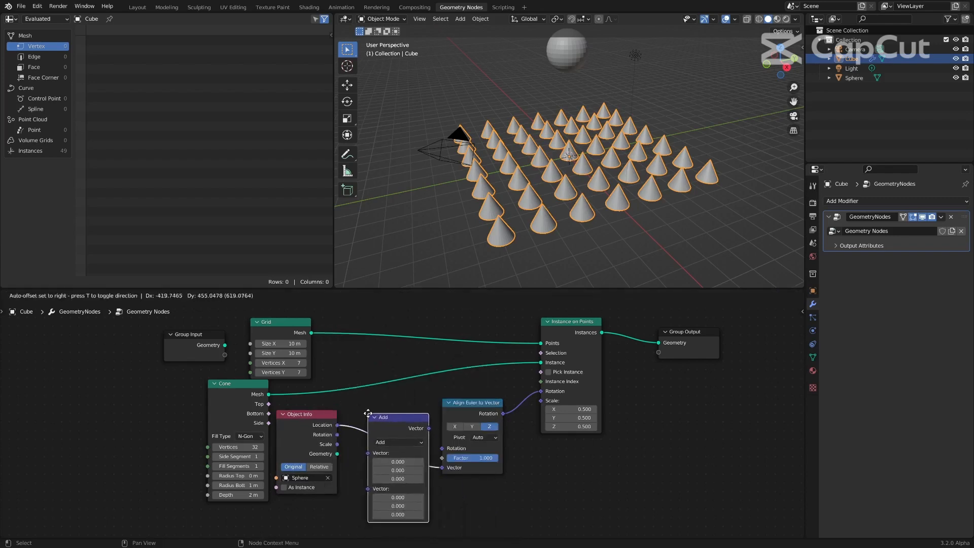
pyautogui.click(413, 417)
# Connect a new Position node to the Vector Math node's second Vector input and set its operation to Subtract.
pyautogui.hotkey('shift', 'a')
pyautogui.moveTo(478, 392)
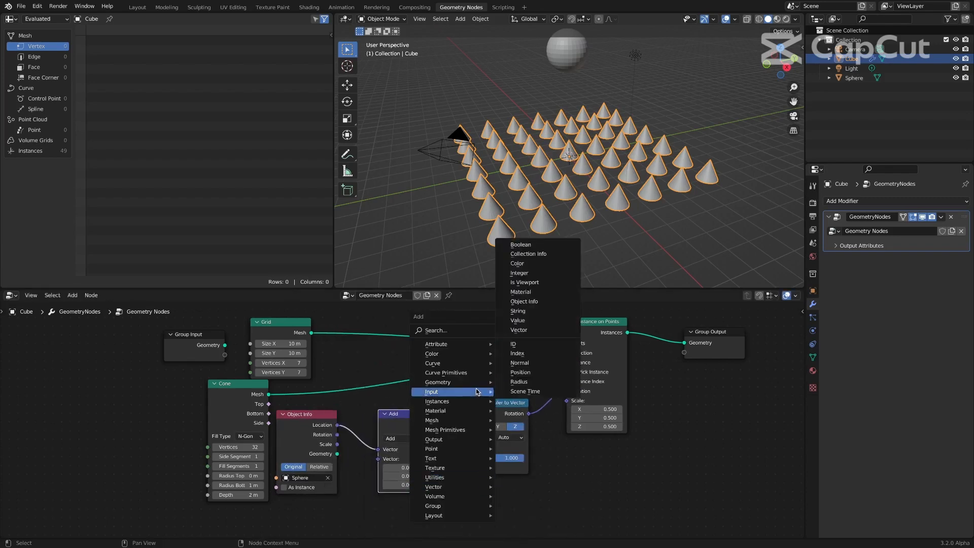
pyautogui.click(541, 375)
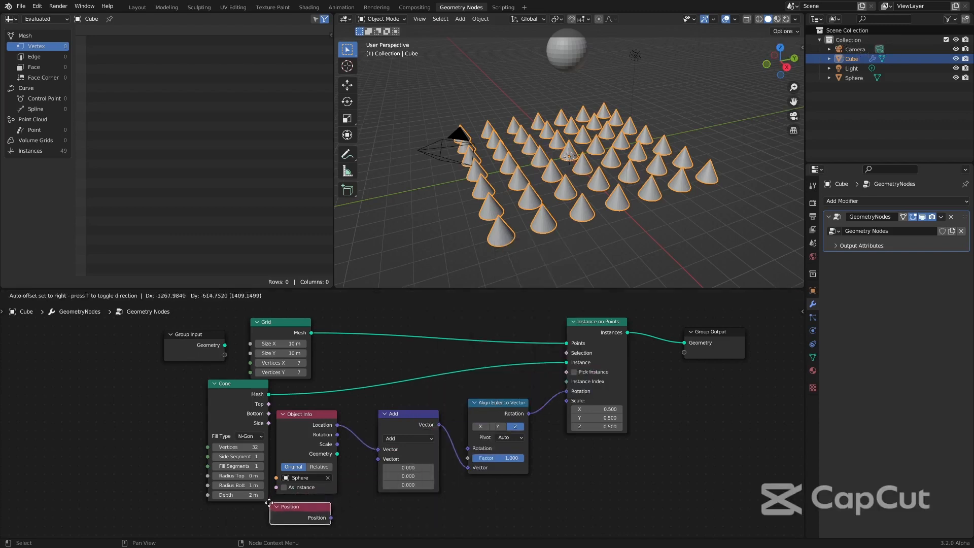
pyautogui.click(275, 505)
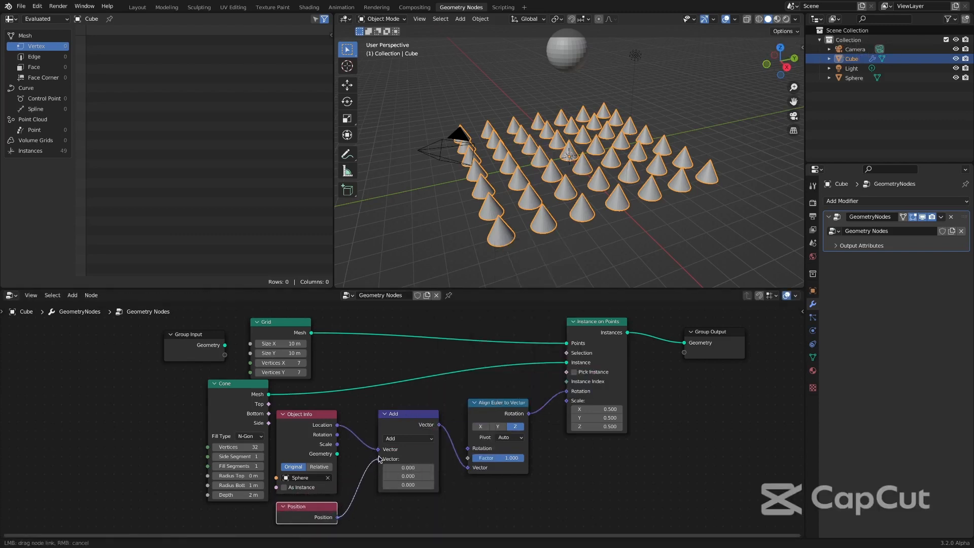
pyautogui.moveTo(379, 459); pyautogui.dragTo(379, 459)
pyautogui.click(427, 439)
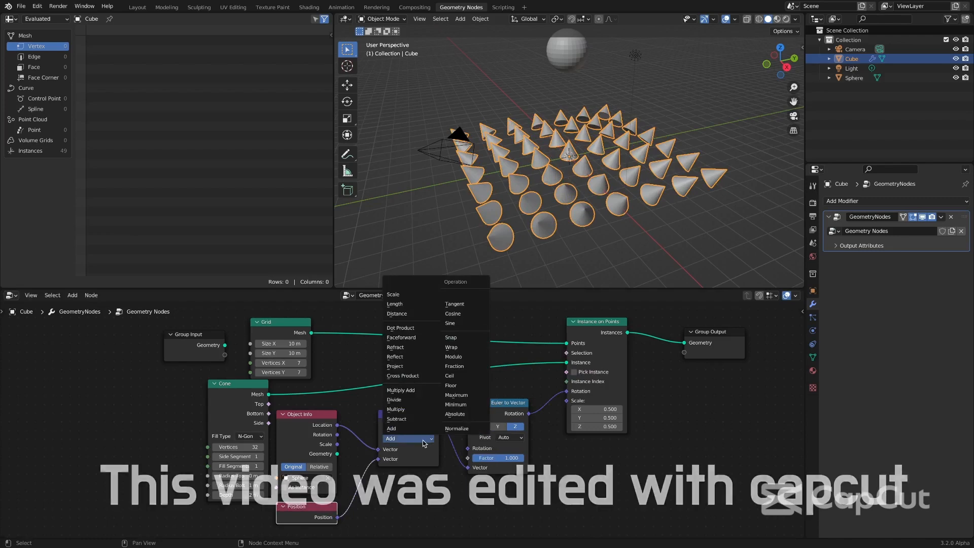
pyautogui.click(424, 422)
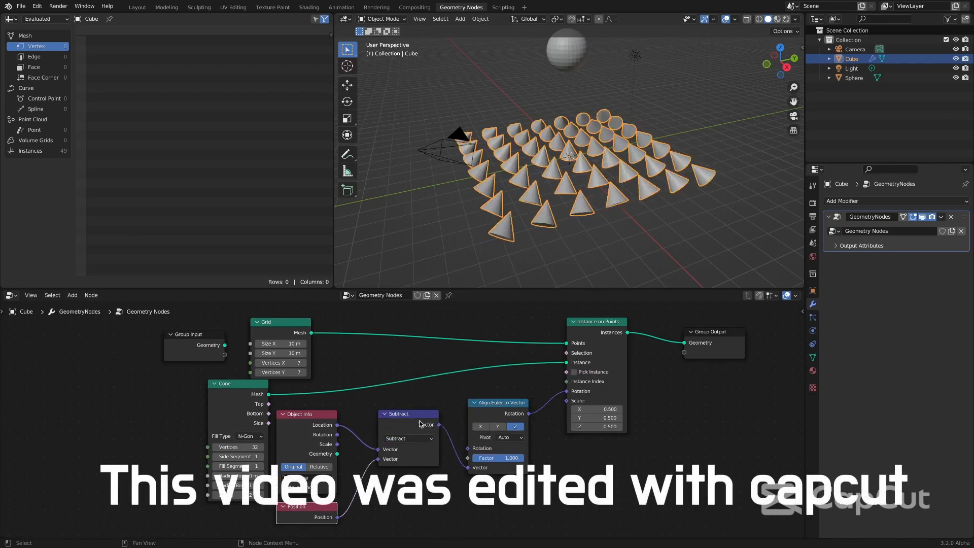
# Select the sphere and move it around above the cone grid to test whether the cones point at it.
pyautogui.scroll(-2, 594, 172)
pyautogui.keyDown('shift'); pyautogui.moveTo(594, 172); pyautogui.dragTo(574, 215, button='middle'); pyautogui.keyUp('shift')
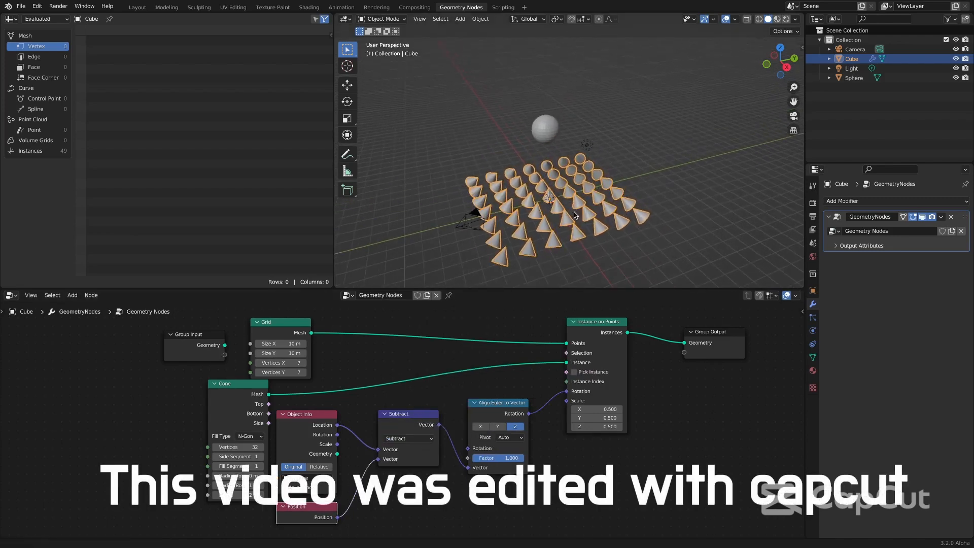
pyautogui.click(547, 130)
pyautogui.press('g')
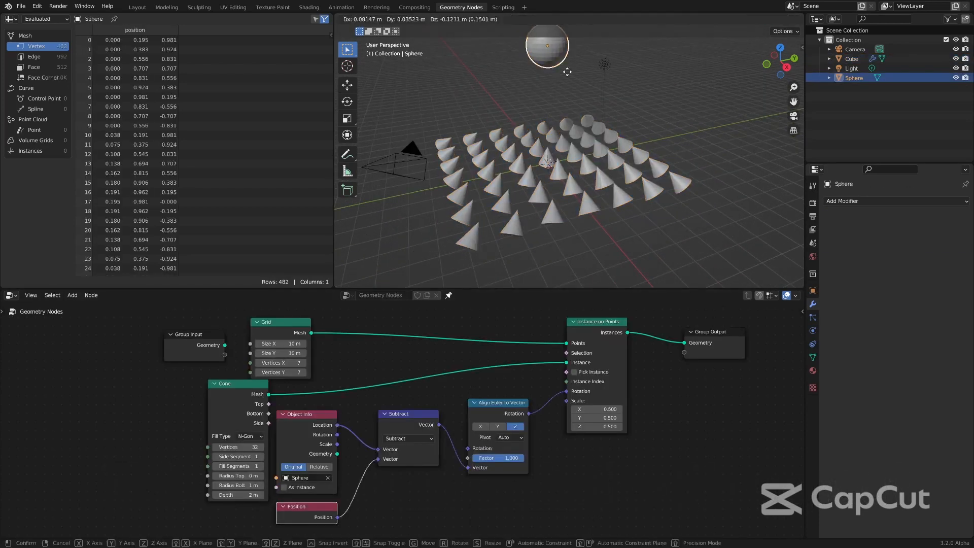
pyautogui.press('Return')
# Mute and unmute the Subtract node twice to compare the cones' orientation with and without it.
pyautogui.click(423, 417)
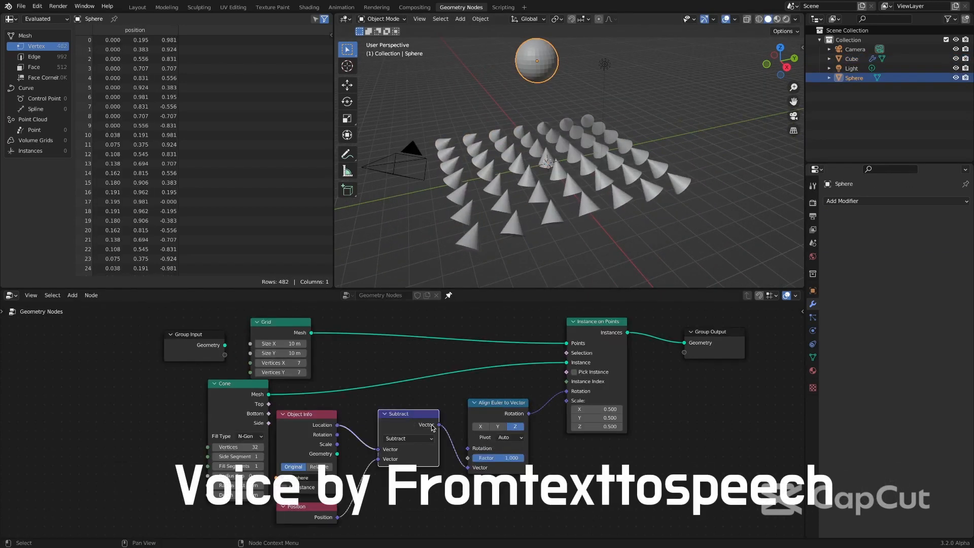
pyautogui.press('m')
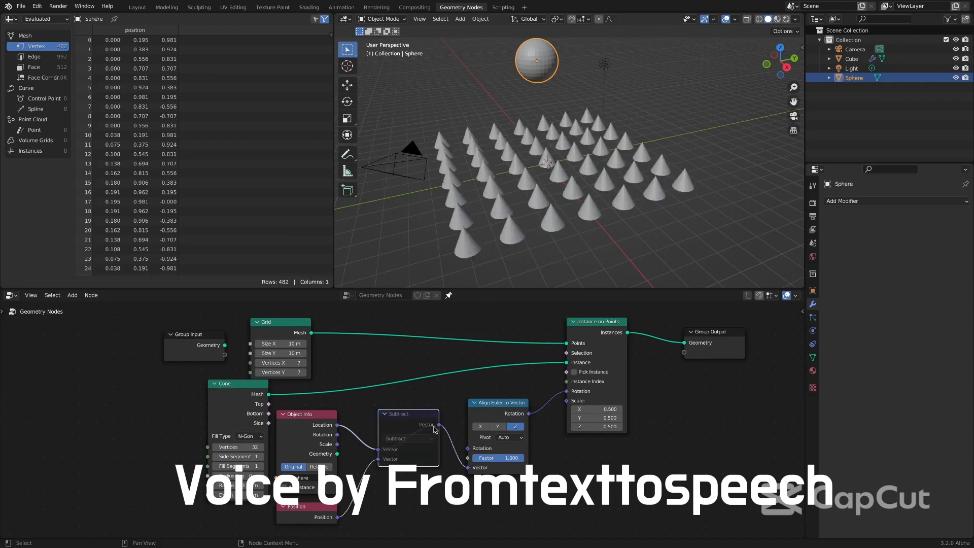
pyautogui.press('m')
pyautogui.press('m')
pyautogui.press('m')
# Reposition the sphere above the cone grid, and mute the Subtract node briefly before enabling it again.
pyautogui.press('g')
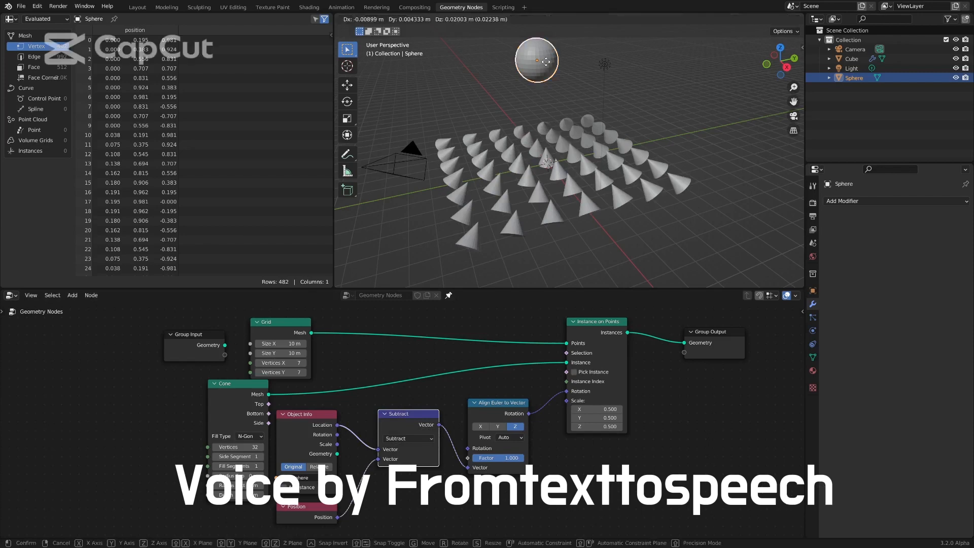
pyautogui.click(576, 77)
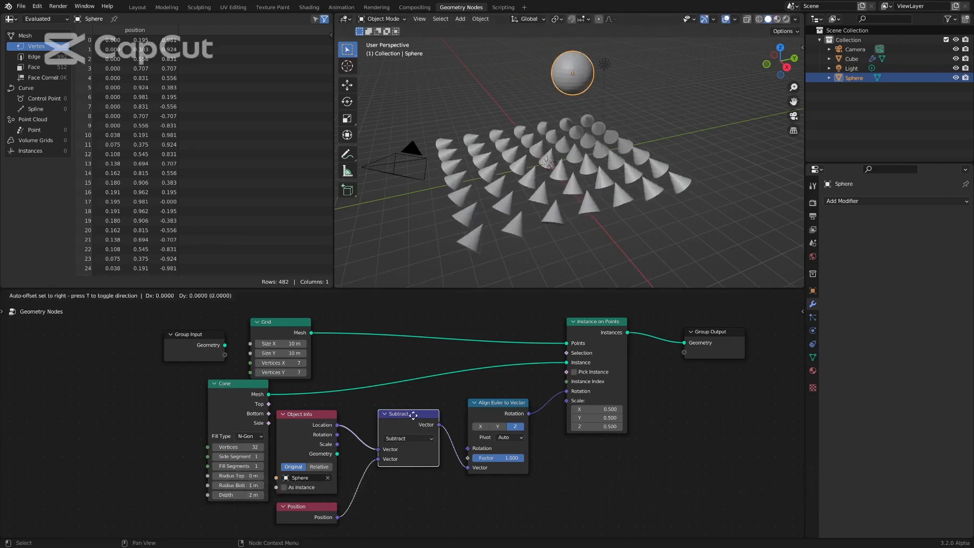
pyautogui.press('m')
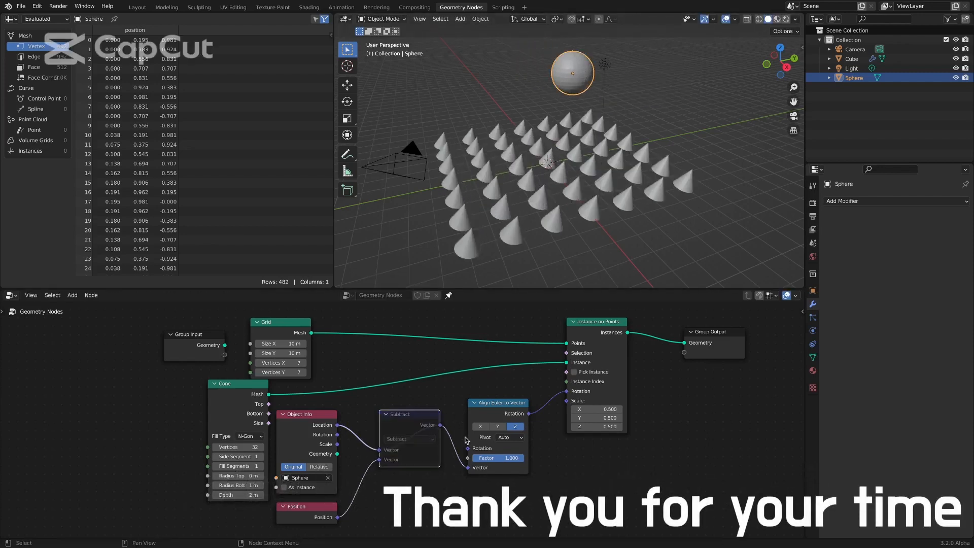
pyautogui.press('m')
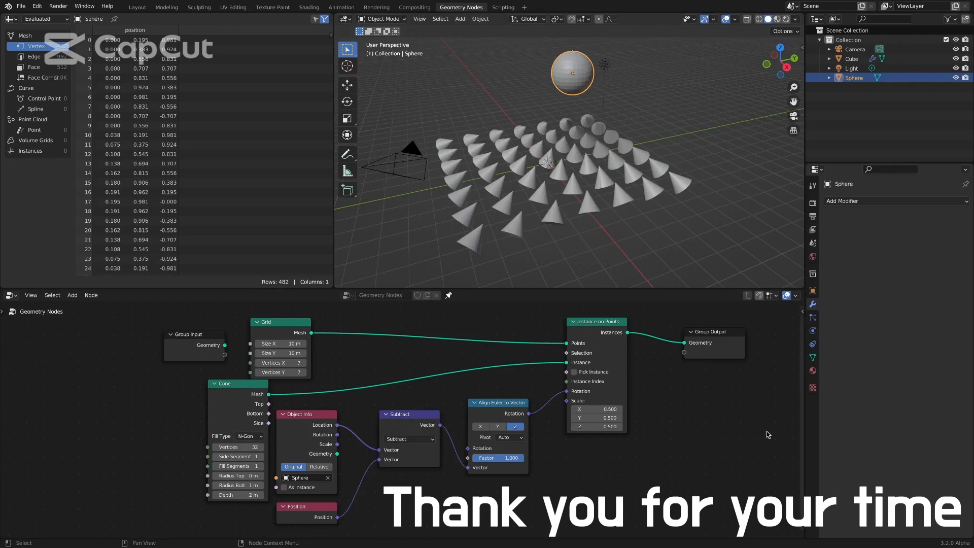